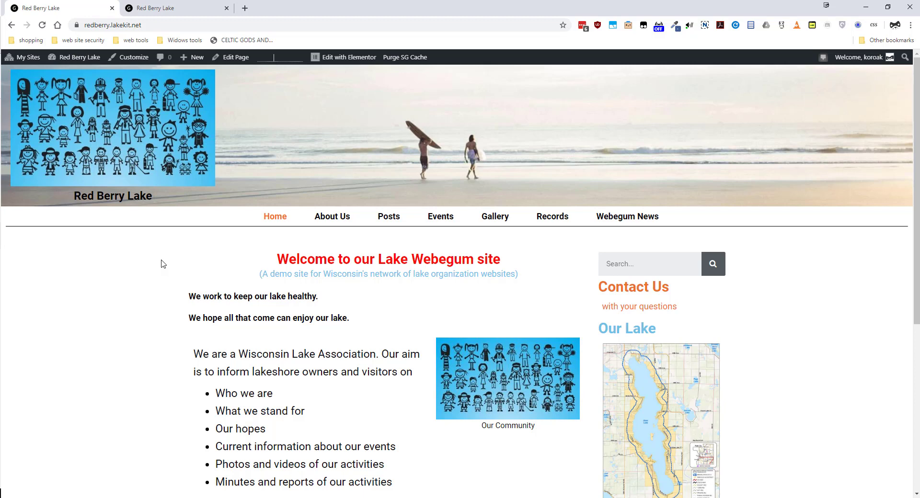
mouse_move(22, 58)
mouse_move(887, 60)
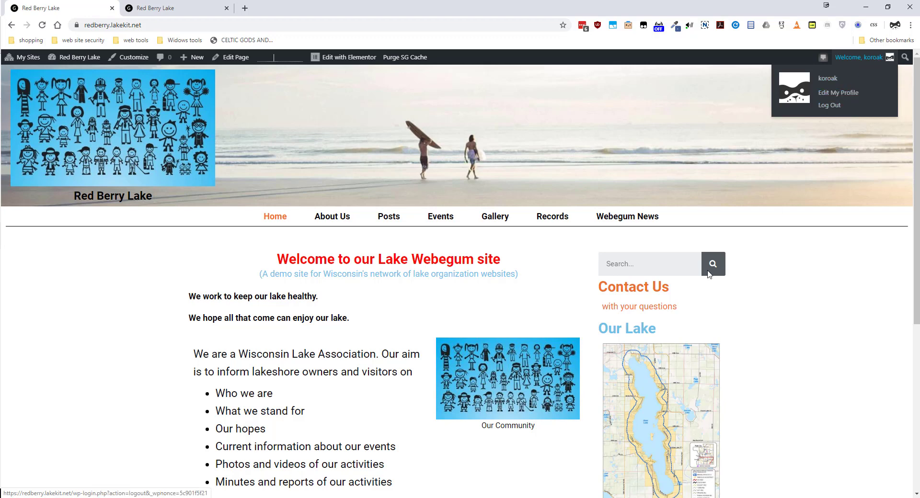
scroll(200, 368, down, 6)
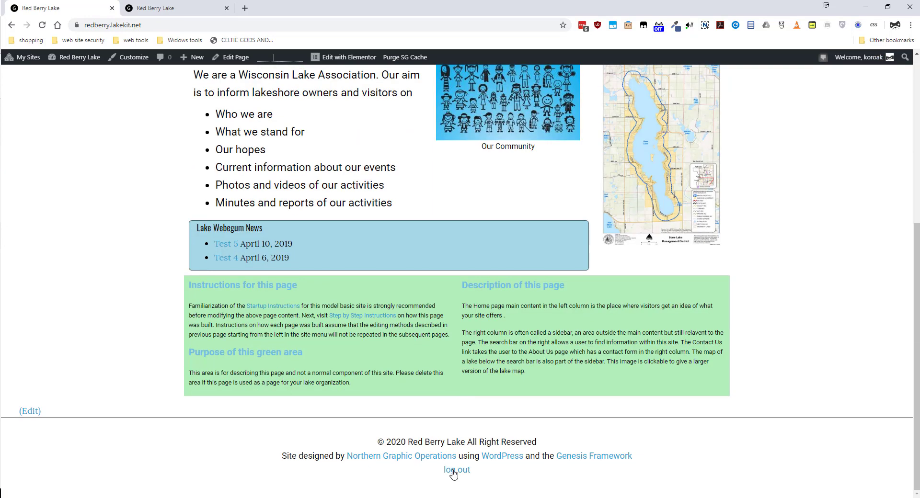
scroll(431, 287, up, 6)
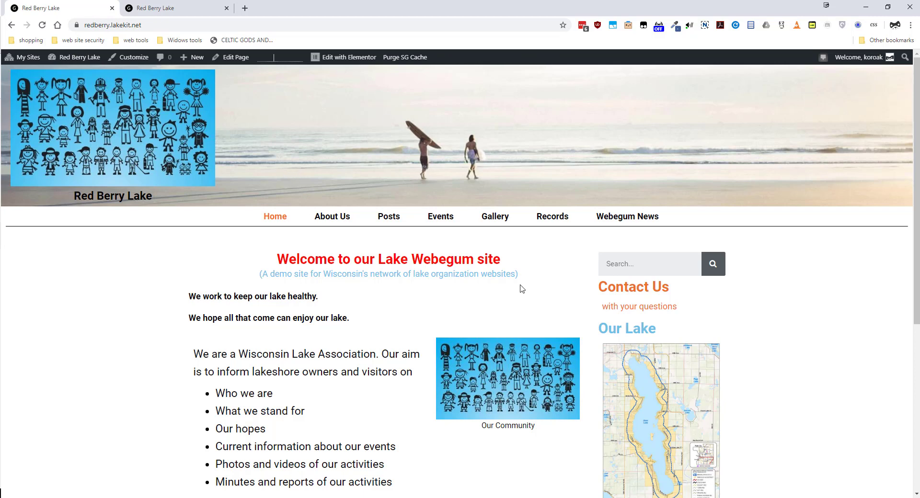
Open the Records page for editing and switch it back to the WordPress editor.
click(552, 218)
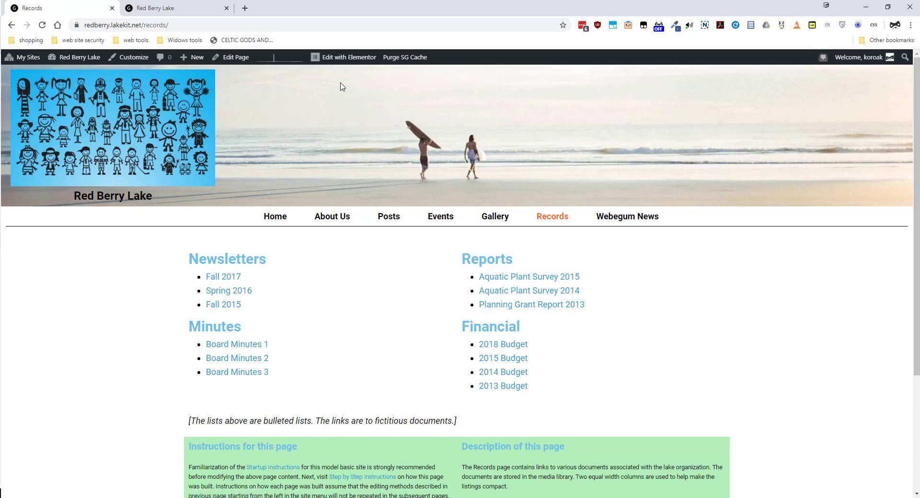
mouse_move(342, 63)
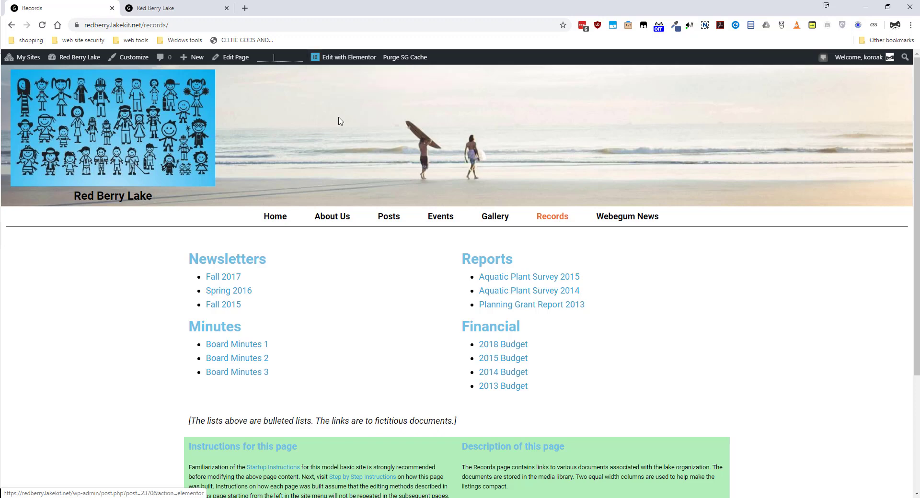
click(234, 61)
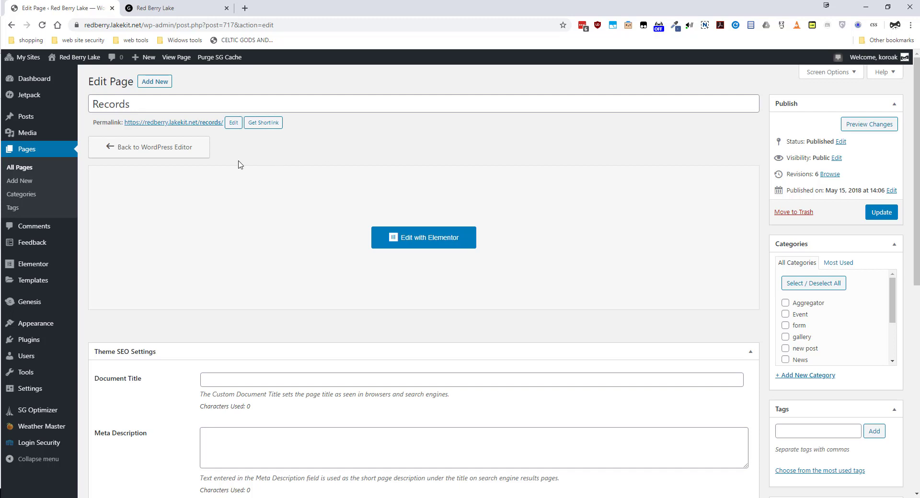
click(173, 155)
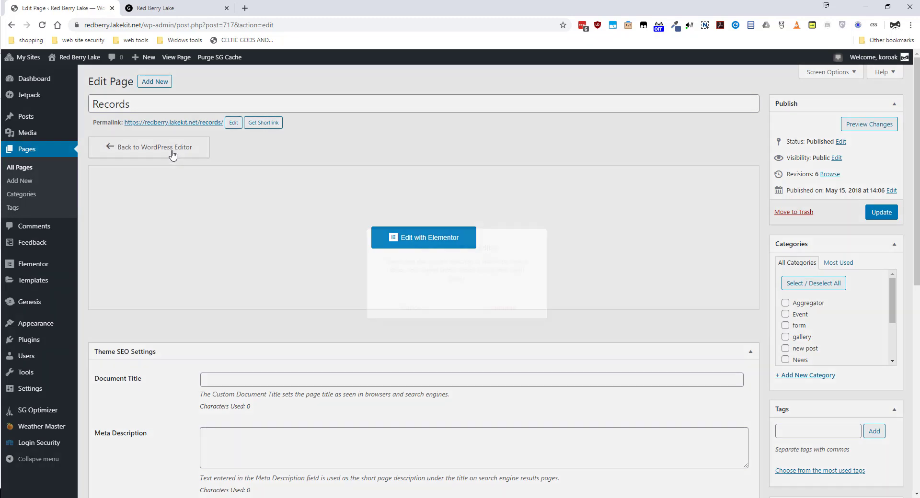
click(494, 315)
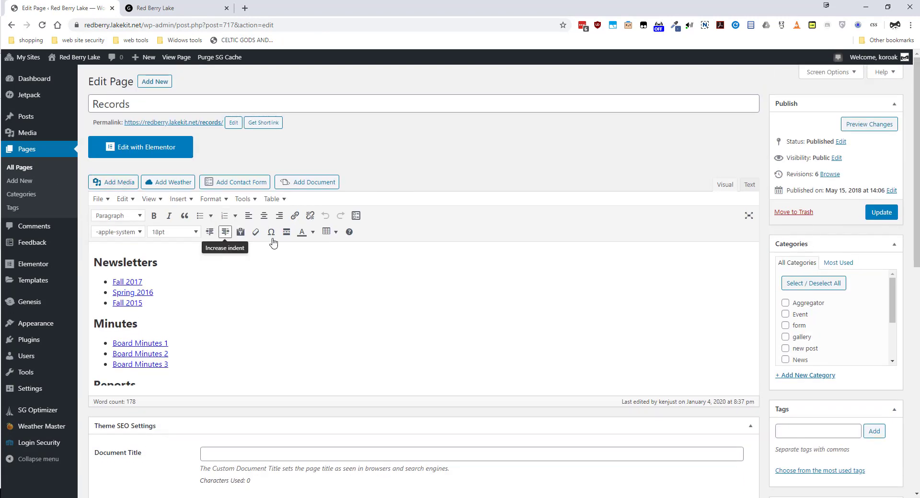
Start adding a document to the Records page and choose test.xlsx from the media library.
scroll(443, 195, down, 2)
scroll(443, 194, up, 2)
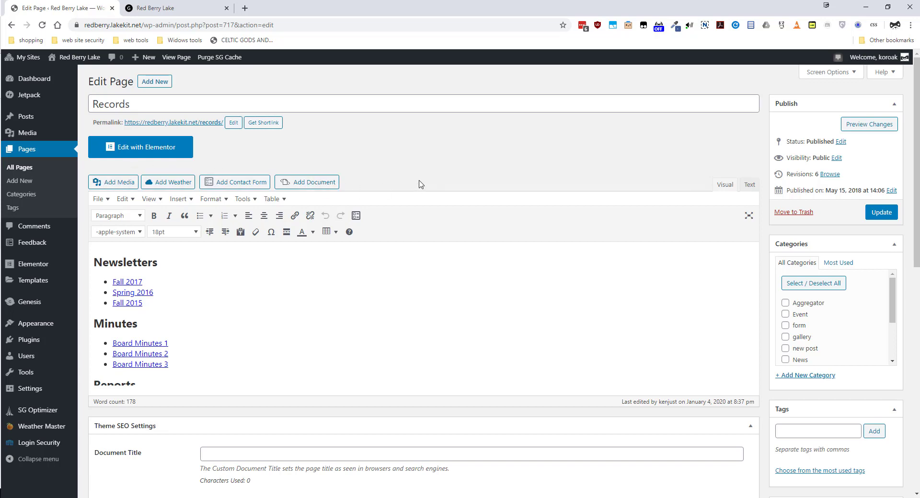
scroll(394, 185, down, 5)
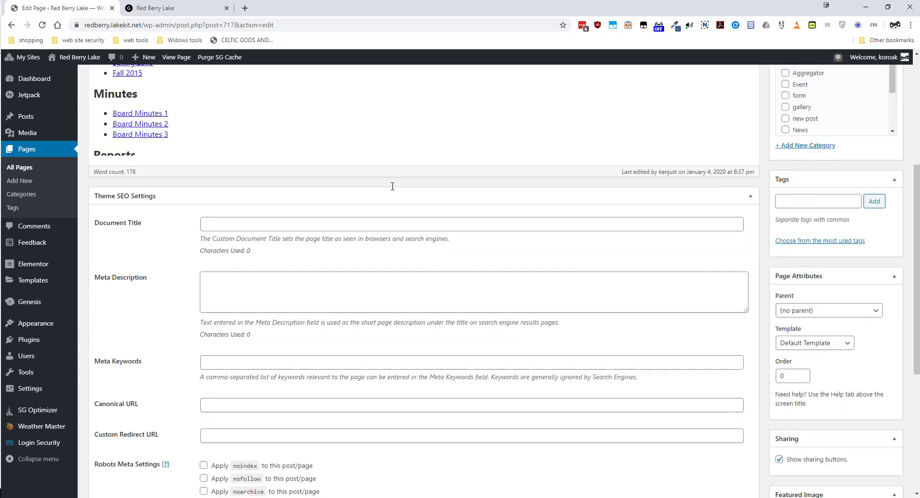
scroll(336, 188, up, 5)
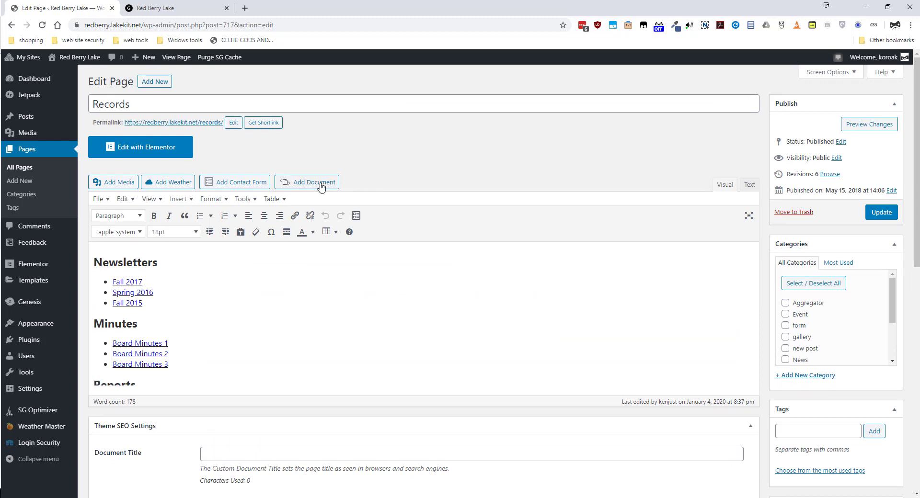
click(320, 185)
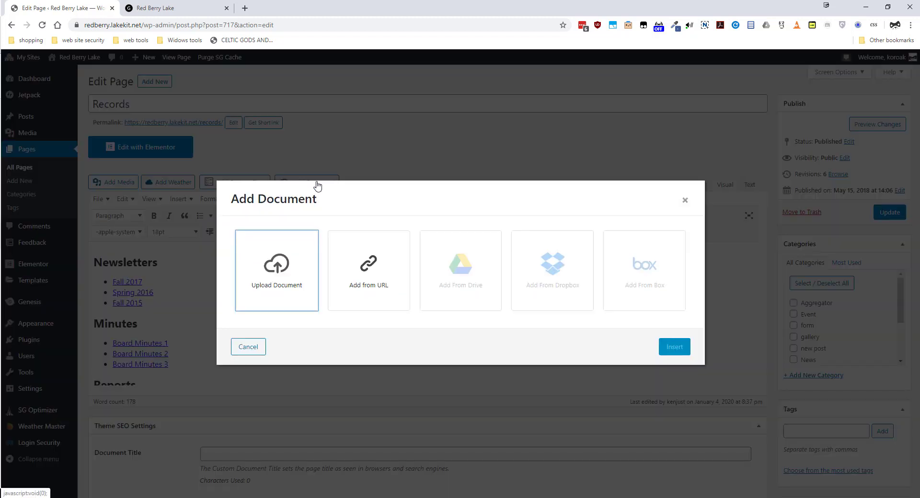
click(275, 272)
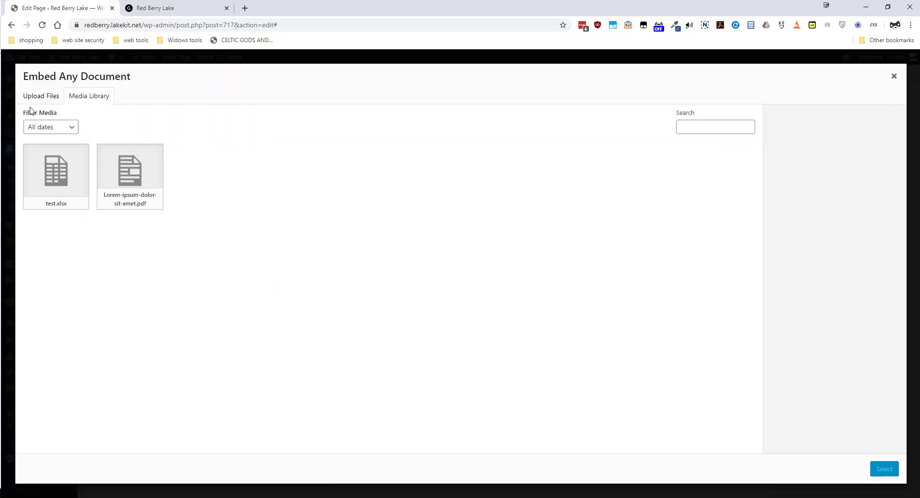
click(76, 177)
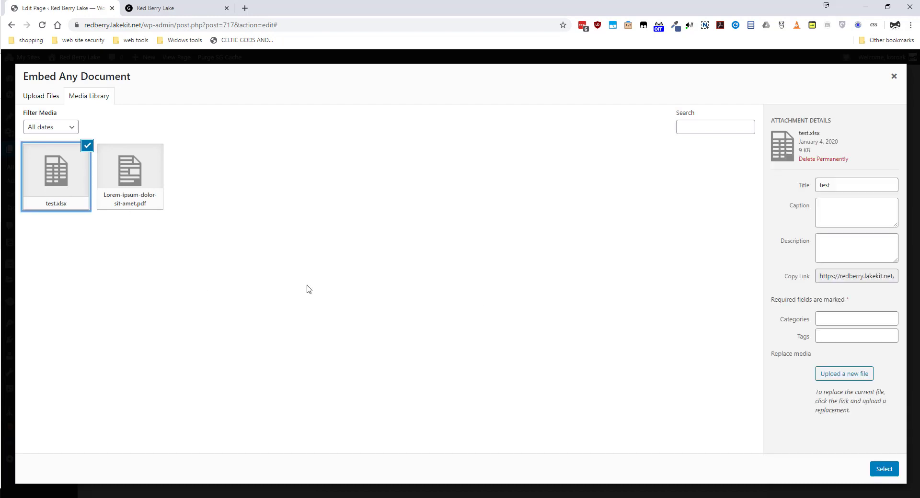
click(886, 471)
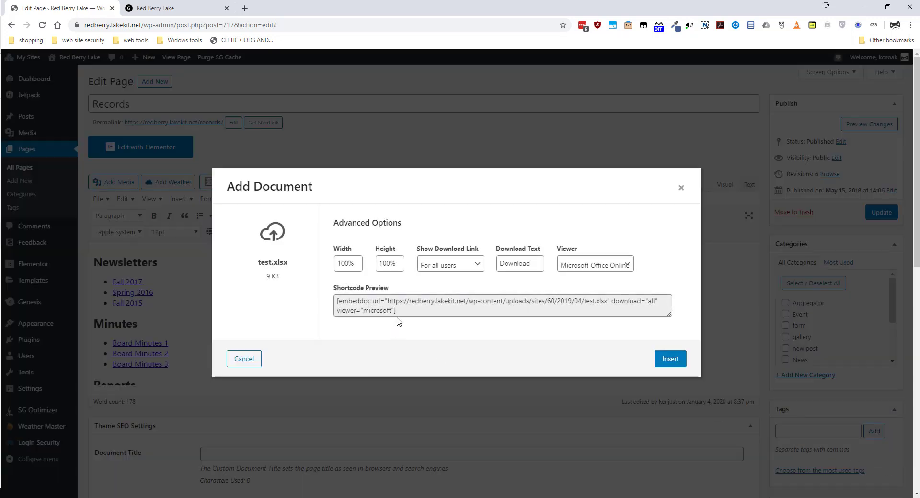
Review the download link options for test.xlsx and set its viewer to Google Docs Viewer.
drag(401, 312, 342, 311)
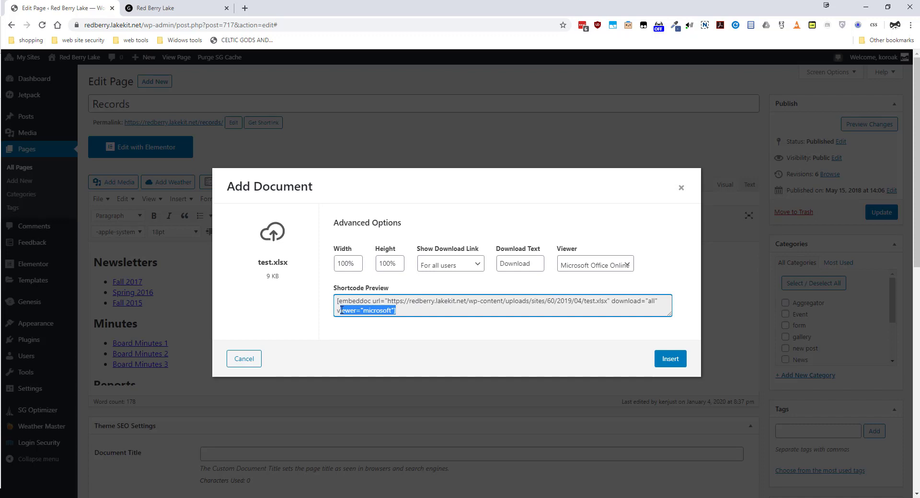
click(400, 311)
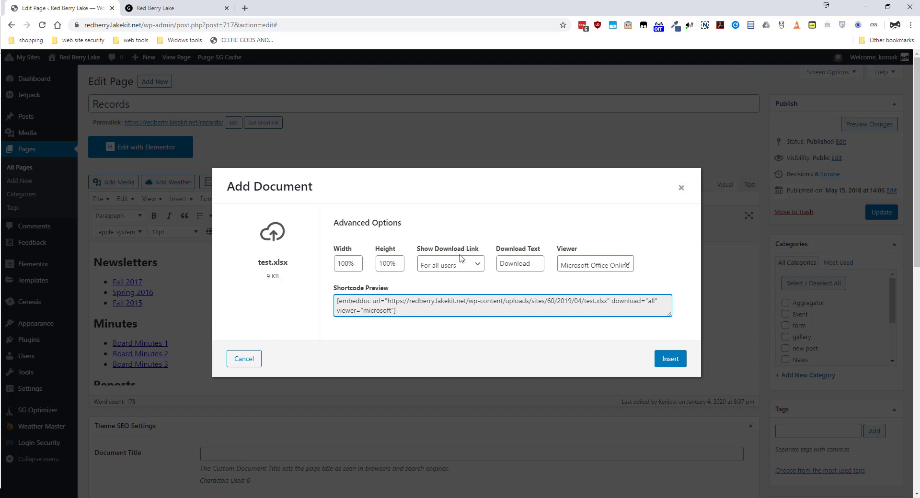
click(480, 265)
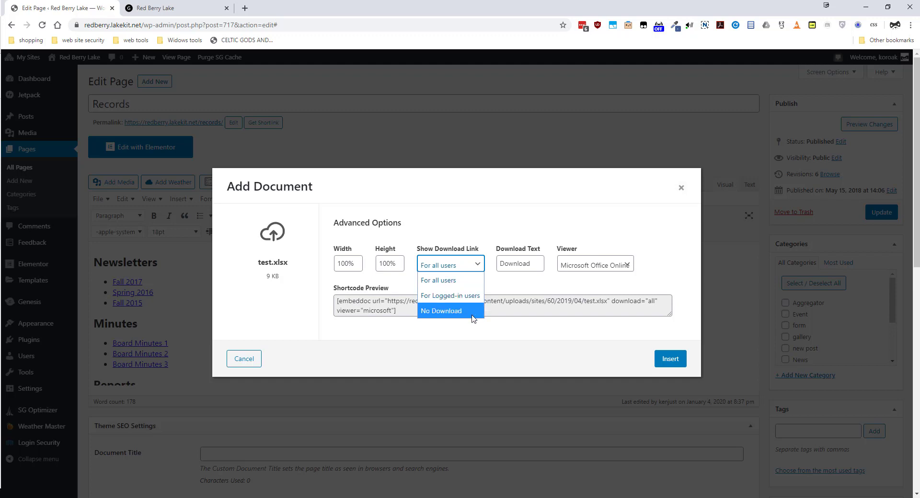
click(515, 293)
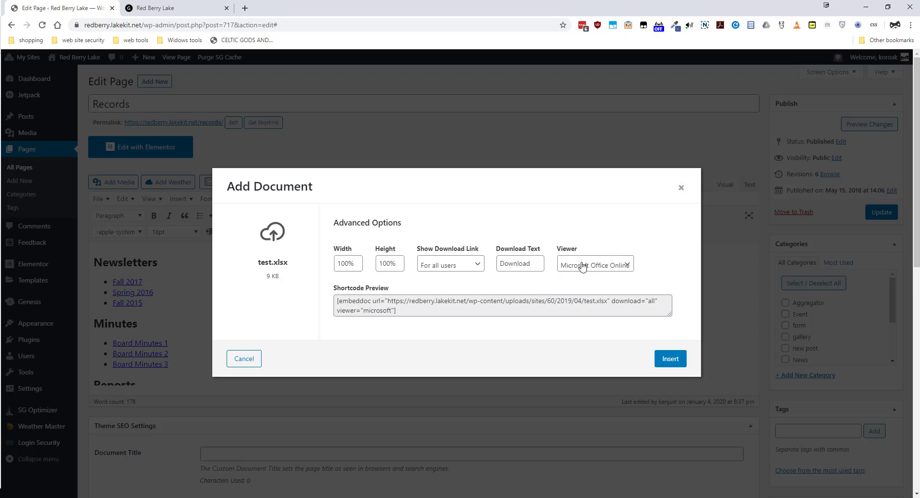
click(627, 266)
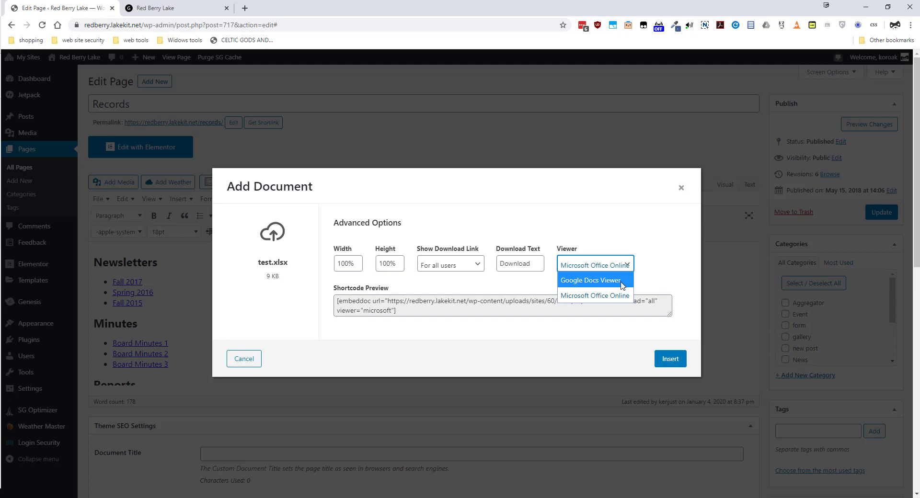
click(617, 284)
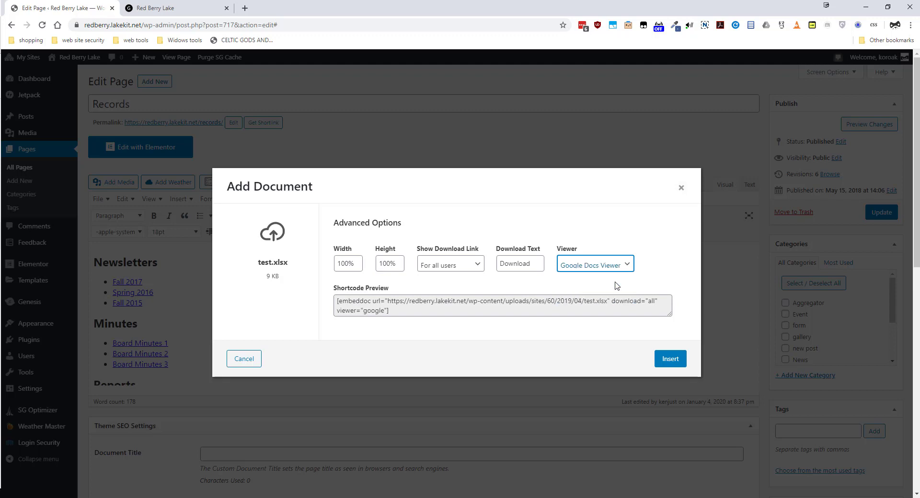
Copy the complete embed shortcode for test.xlsx and close the dialog without inserting the document.
drag(418, 312, 334, 287)
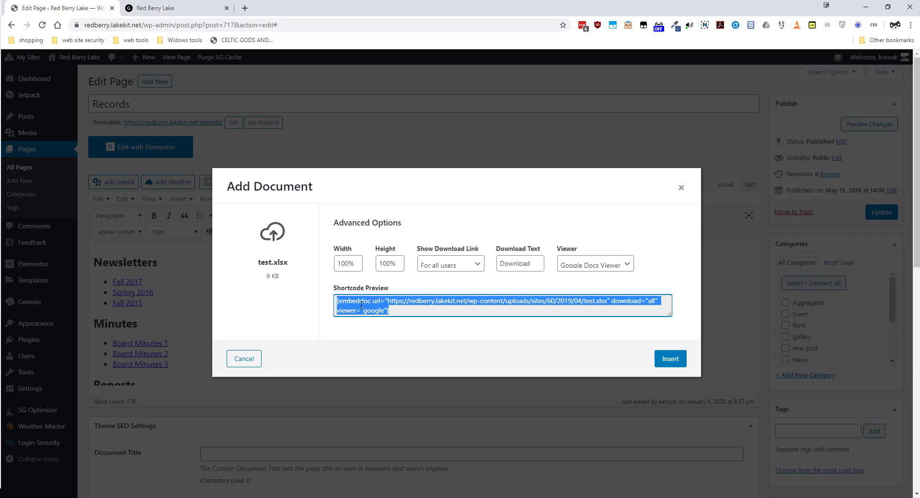
right_click(361, 307)
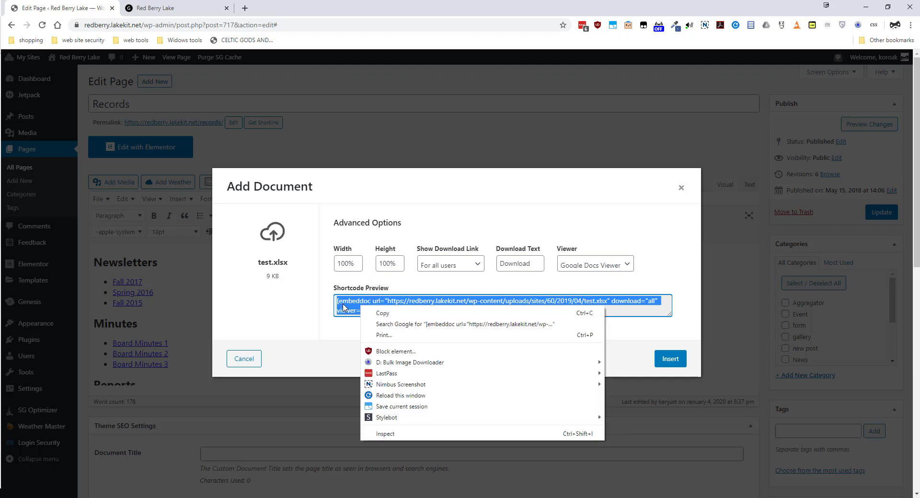
click(392, 314)
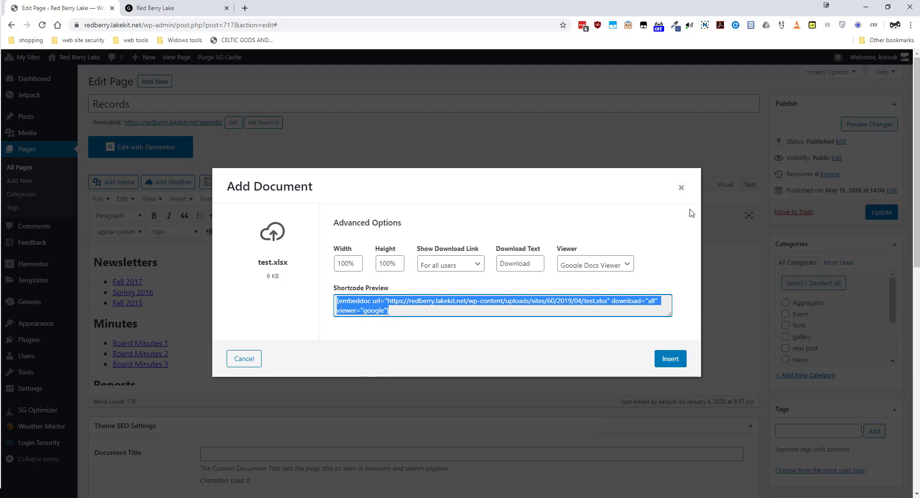
click(681, 188)
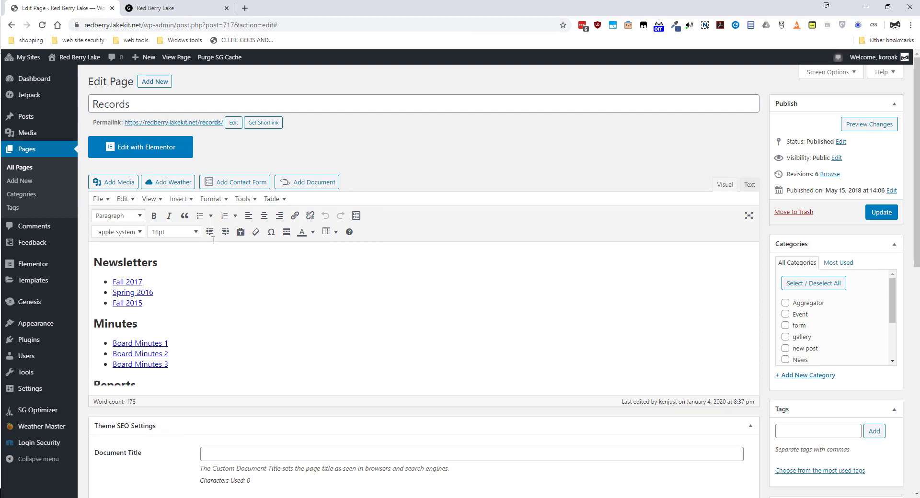
Open the Records page in Elementor and delete the green section containing the page instructions and description.
click(140, 151)
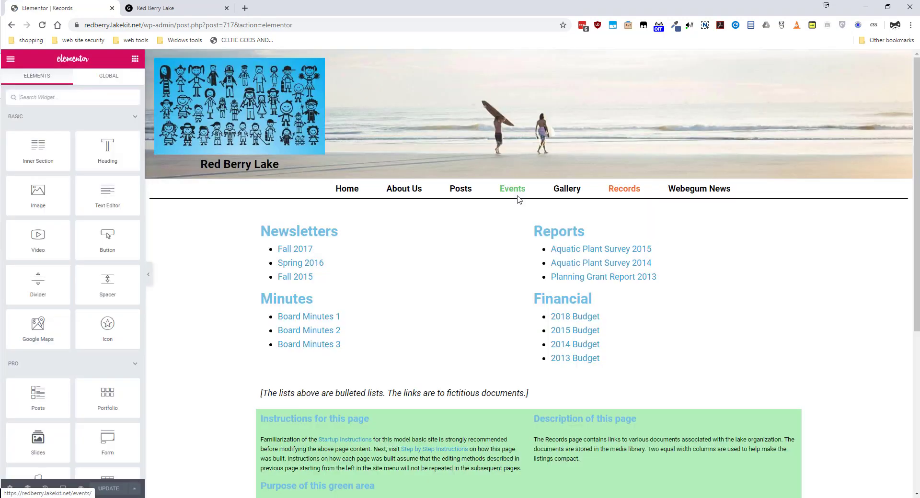
scroll(507, 354, down, 3)
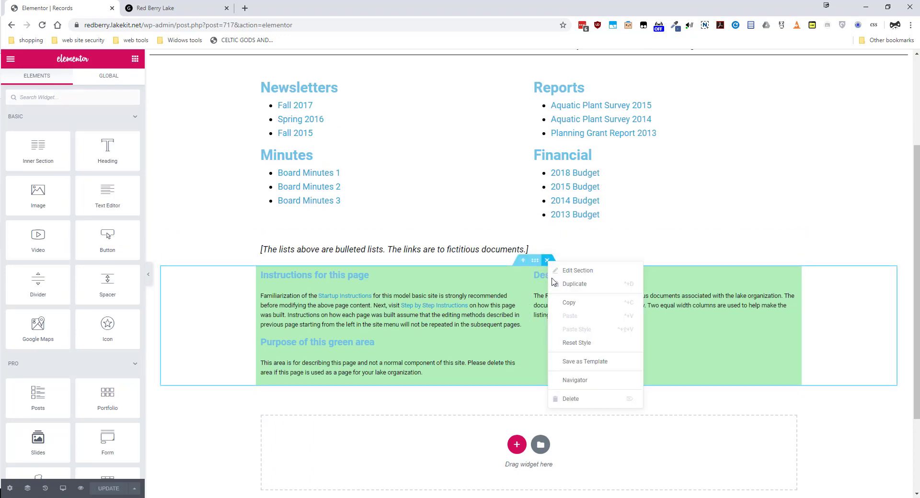
right_click(548, 262)
click(298, 413)
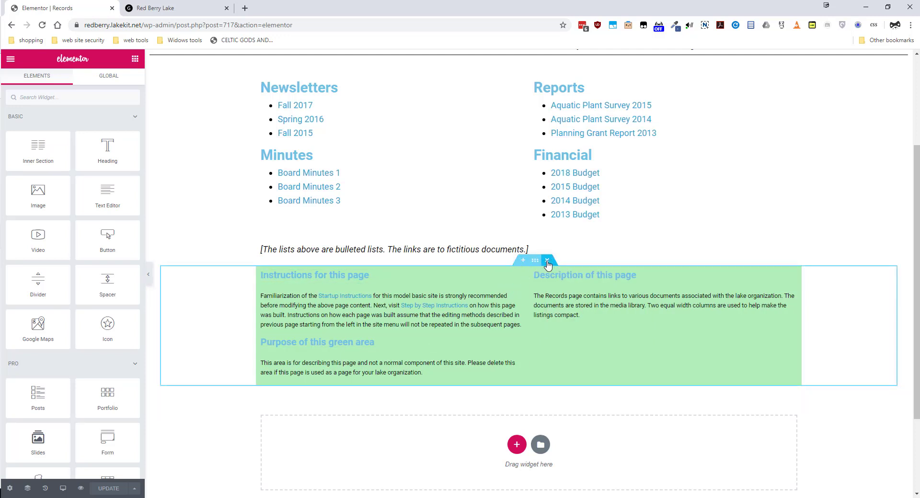
right_click(548, 265)
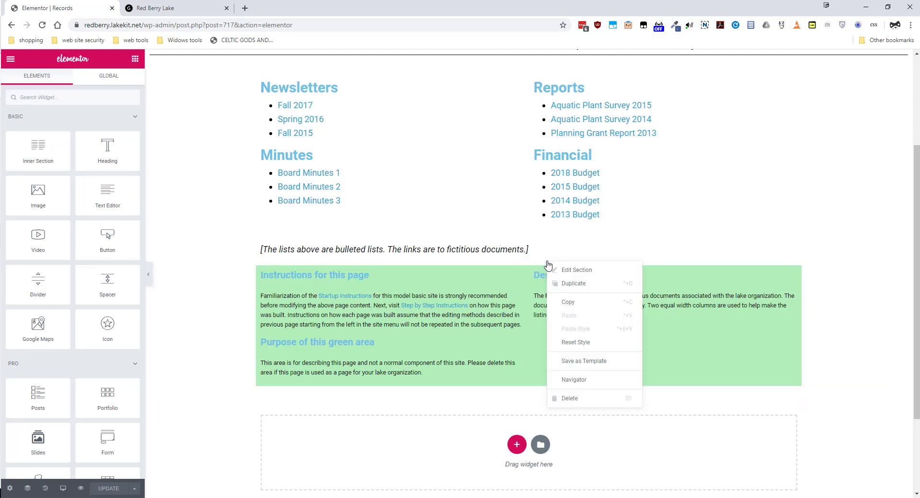
click(580, 402)
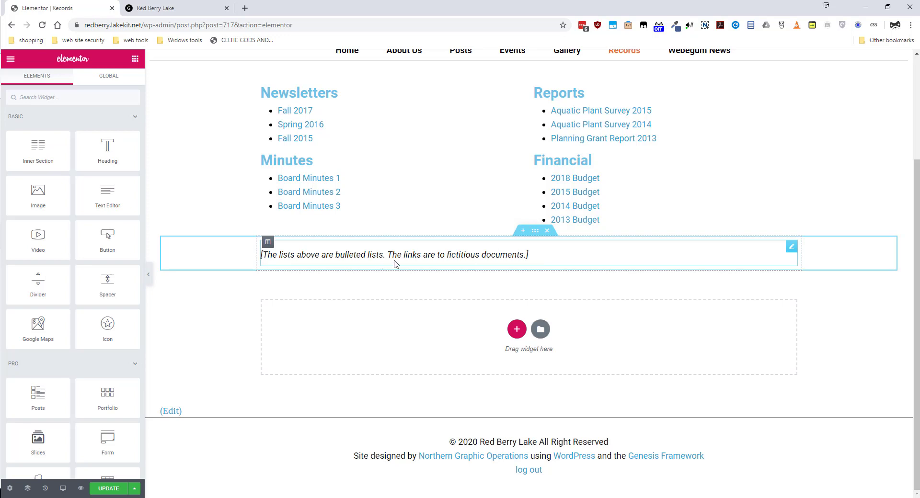
right_click(792, 249)
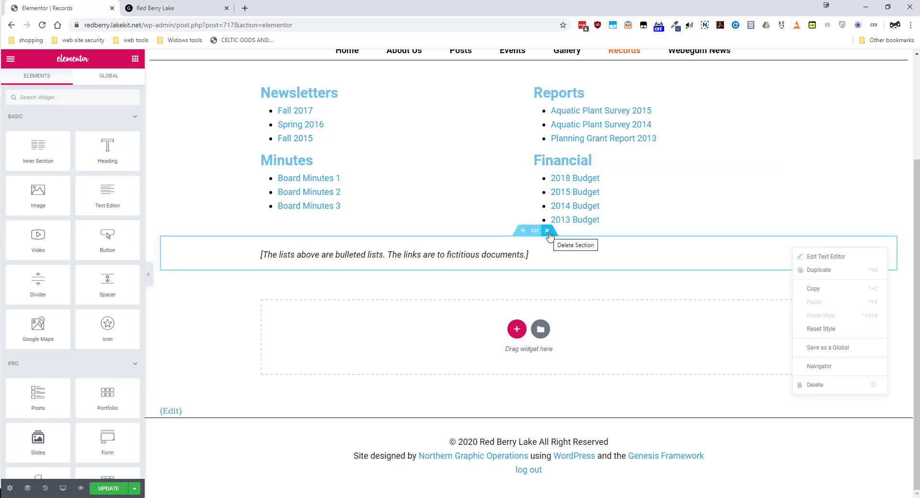
right_click(550, 236)
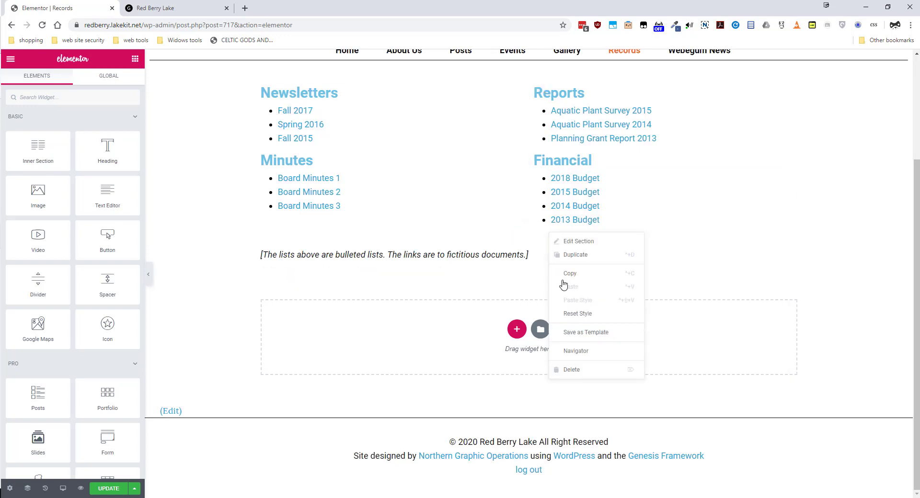
click(242, 294)
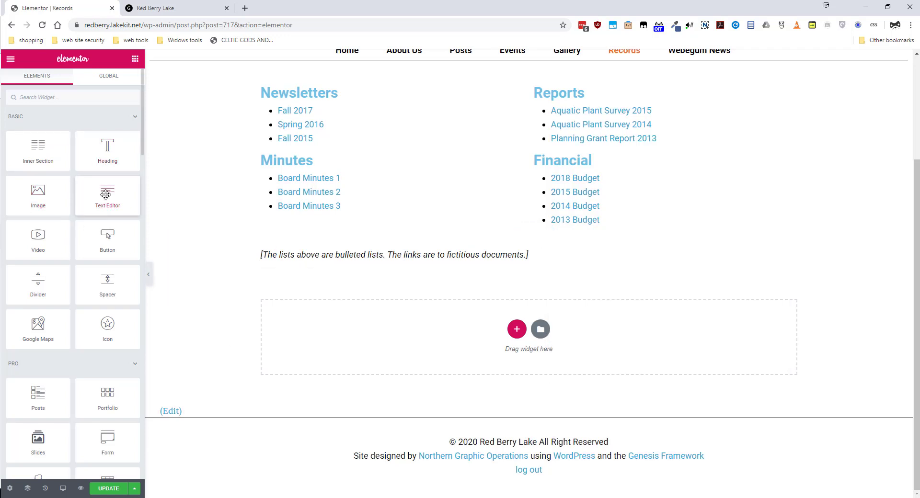
Add a Heading widget directly below the italic note about the bulleted lists.
mouse_move(107, 194)
mouse_down()
mouse_move(226, 234)
mouse_move(112, 196)
mouse_up()
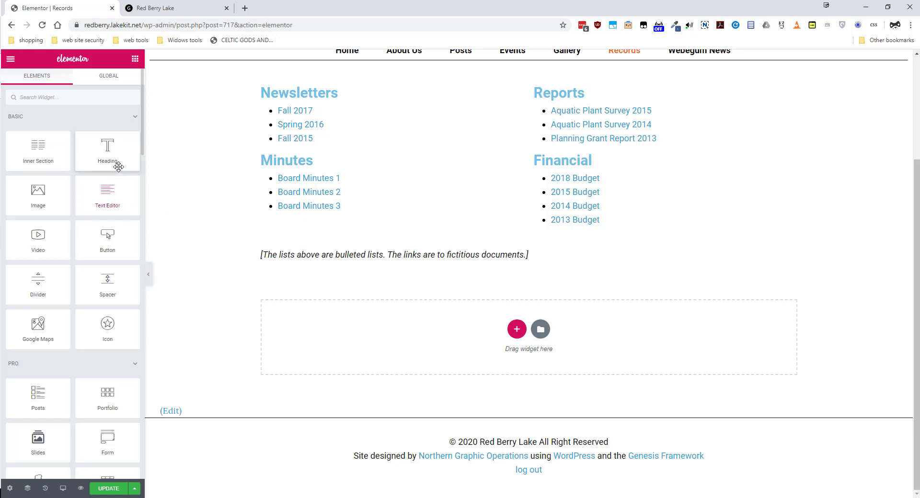
drag(116, 165, 298, 264)
click(297, 275)
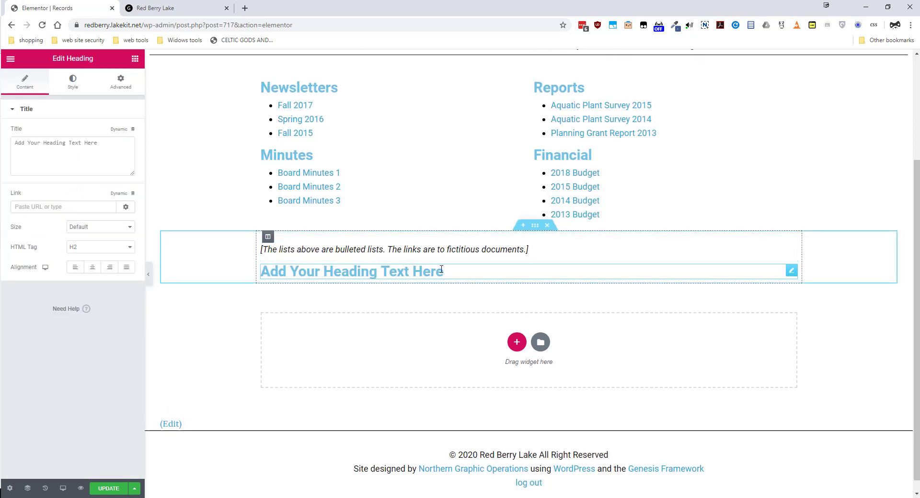
Replace the new heading's placeholder title with "Xcel Google Viewer".
drag(98, 144, 10, 145)
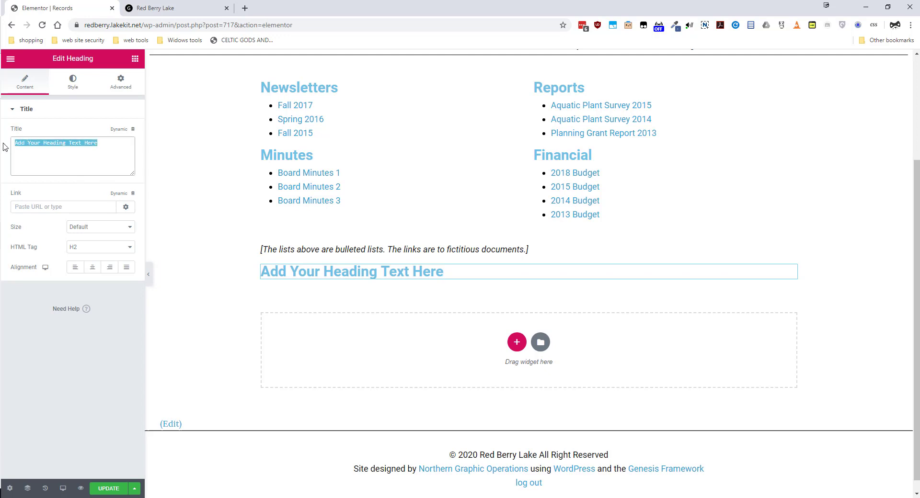
text(Xcel)
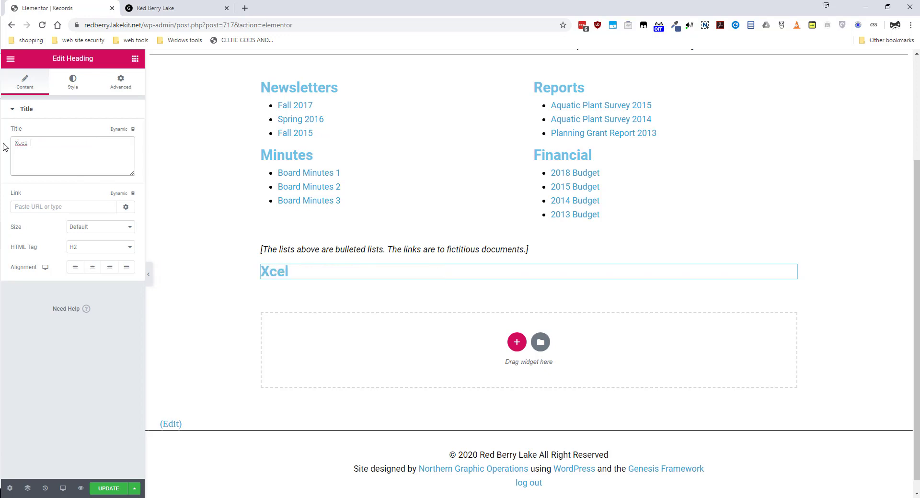
text( Google Vie)
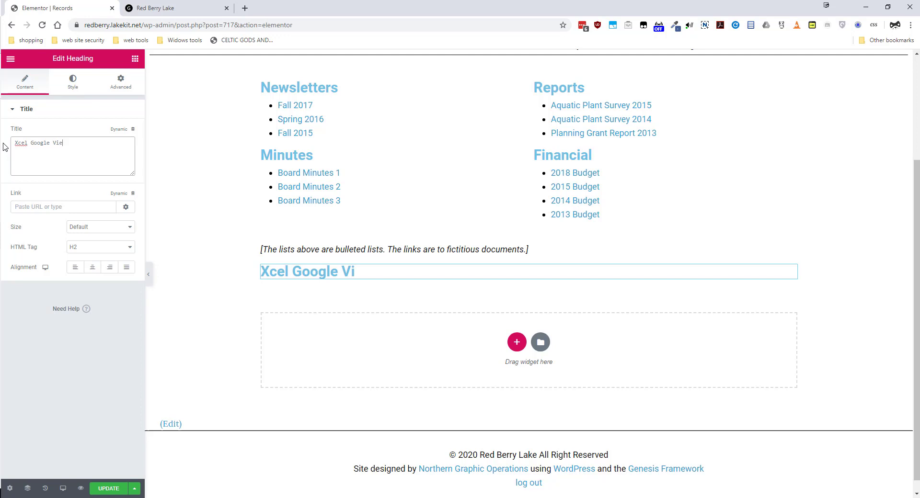
text(wer)
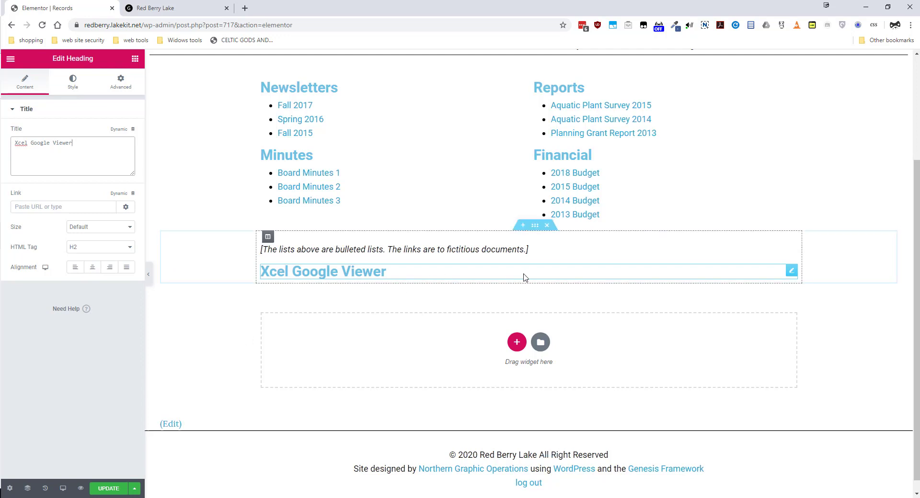
Add a Shortcode widget directly below the Xcel Google Viewer heading and paste the copied test.xlsx embed shortcode into it.
click(135, 58)
scroll(119, 276, down, 5)
scroll(119, 277, down, 15)
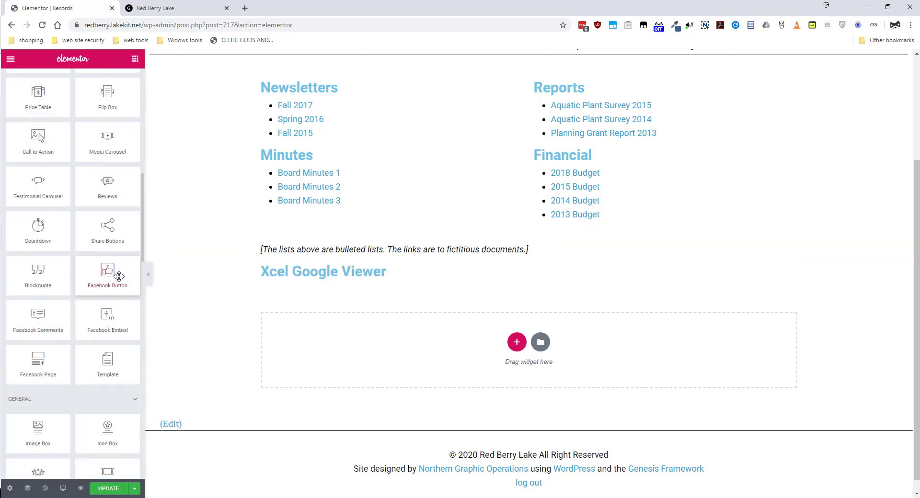
drag(118, 276, 312, 282)
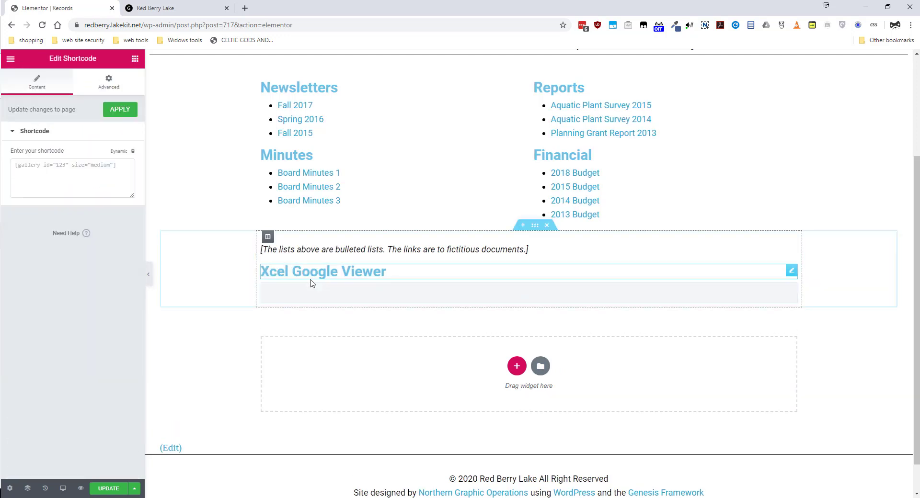
click(19, 166)
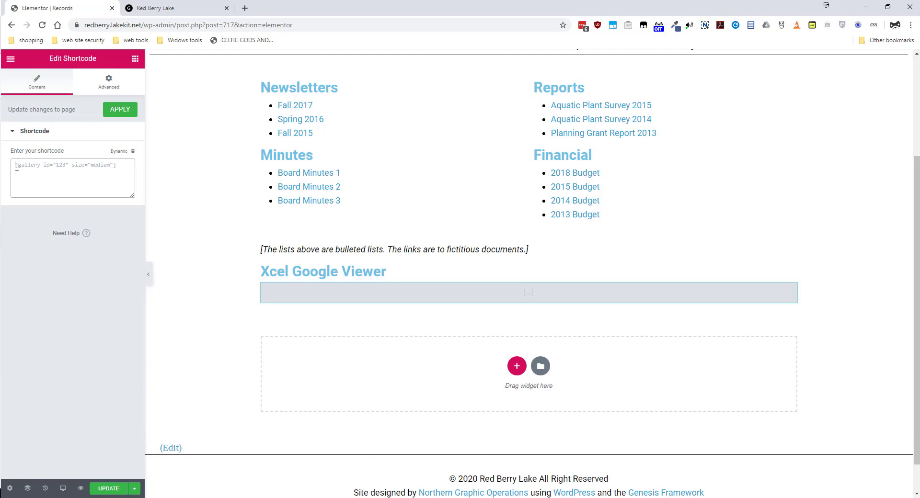
right_click(16, 167)
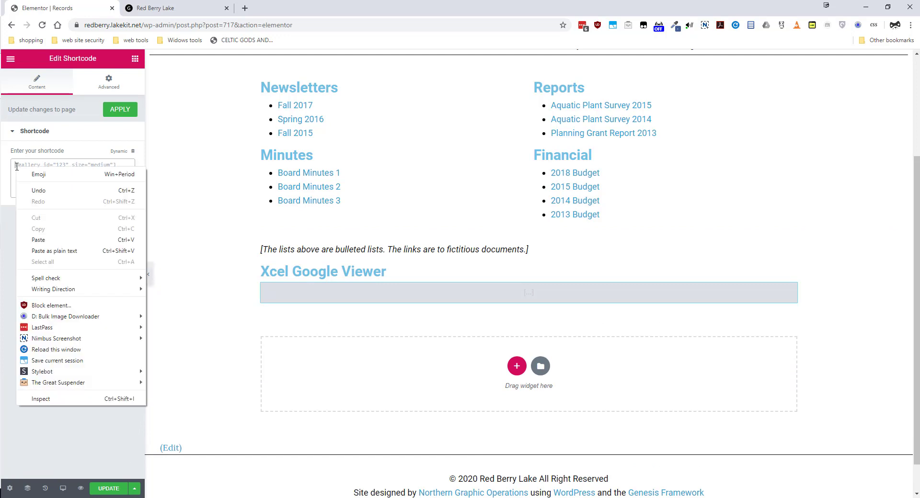
click(54, 240)
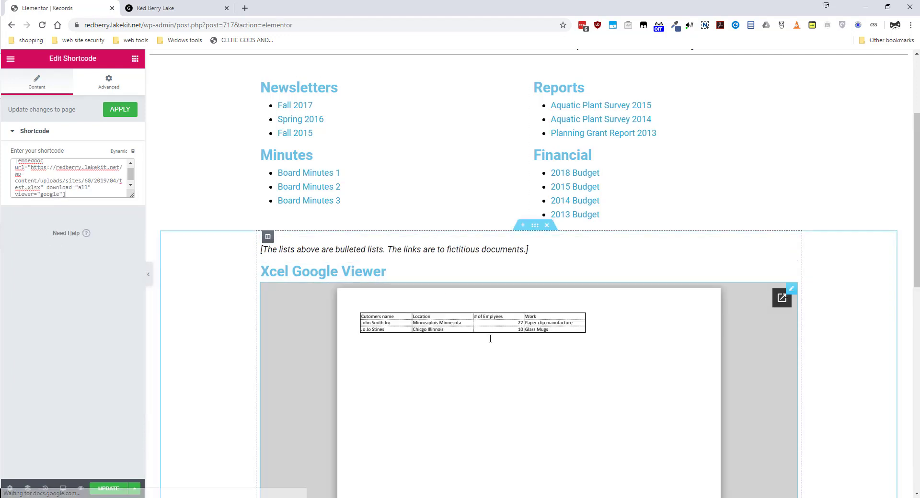
Examine the embedded spreadsheet preview in the page editor from its heading down to the page controls and download link.
scroll(571, 332, down, 4)
scroll(569, 331, down, 5)
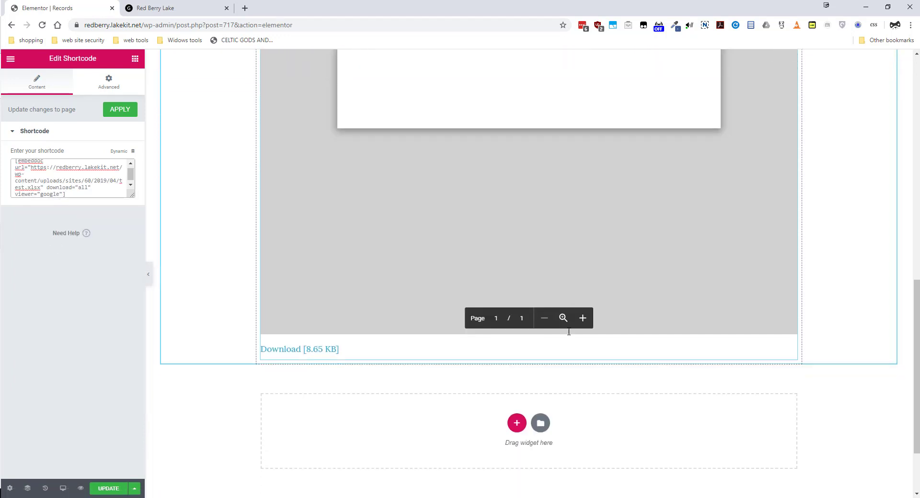
scroll(569, 334, up, 5)
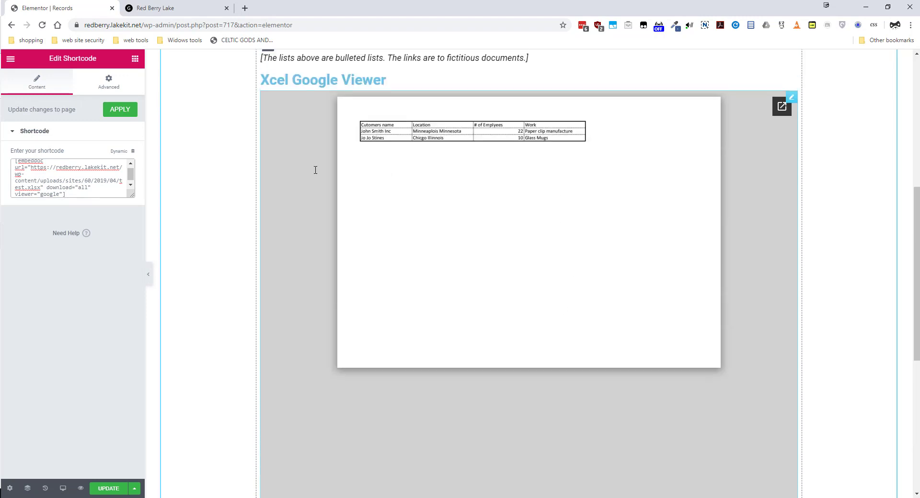
scroll(314, 152, down, 5)
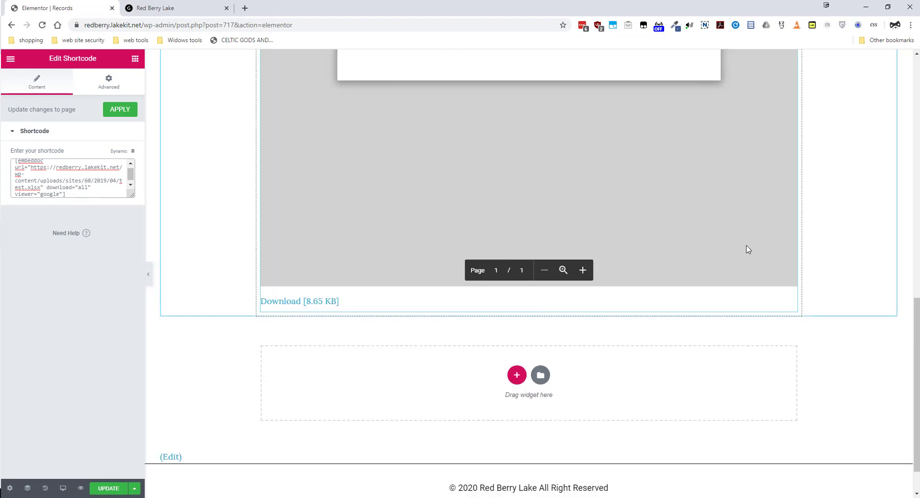
scroll(746, 249, up, 5)
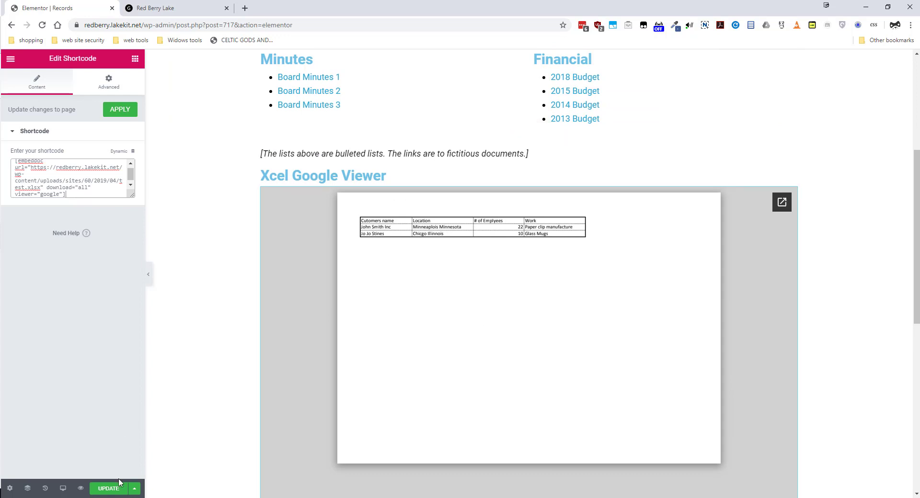
scroll(488, 320, down, 1)
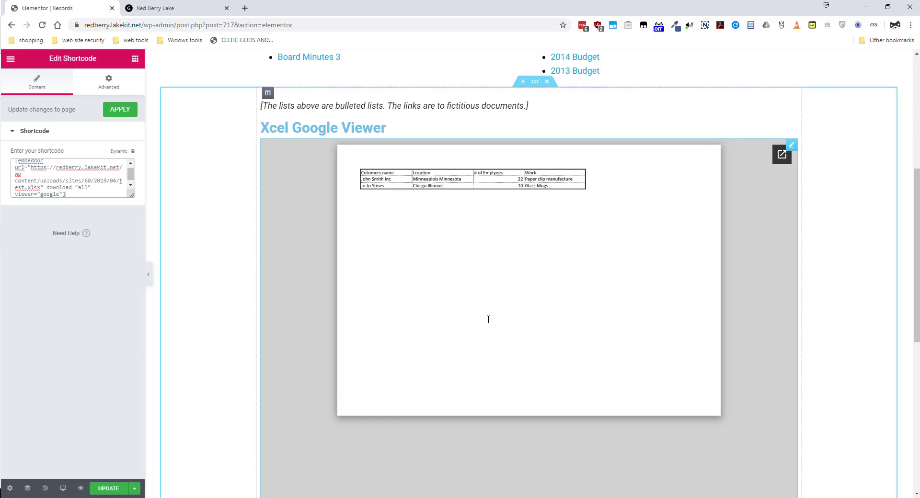
scroll(489, 320, down, 5)
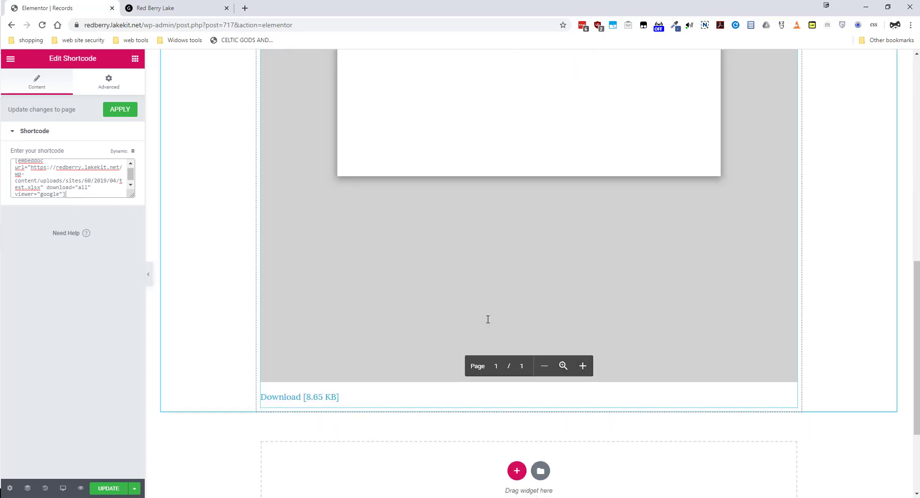
scroll(488, 320, up, 3)
scroll(488, 319, up, 1)
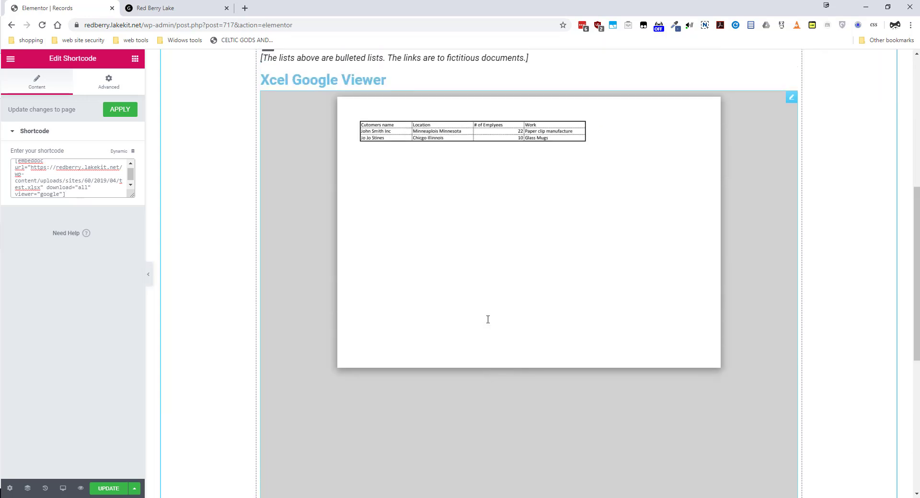
Save the Records page update and review the embedded spreadsheet on the live Records page of the Red Berry Lake site.
click(106, 489)
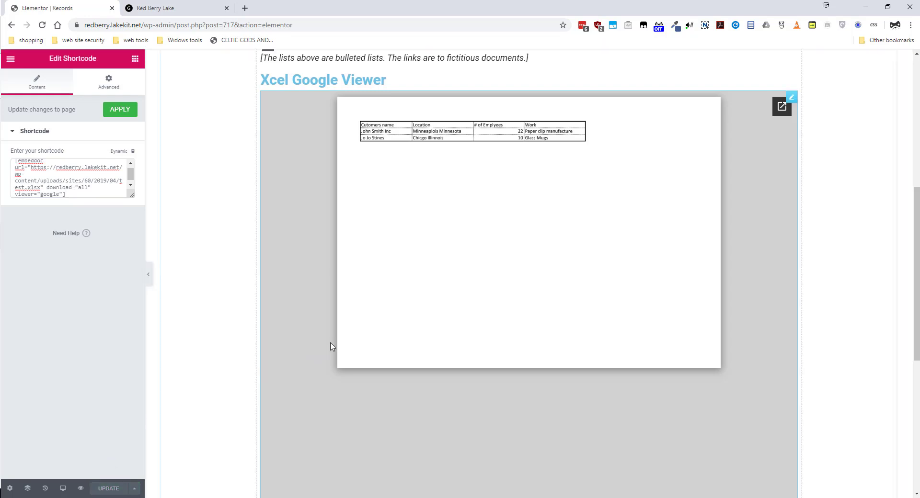
click(189, 15)
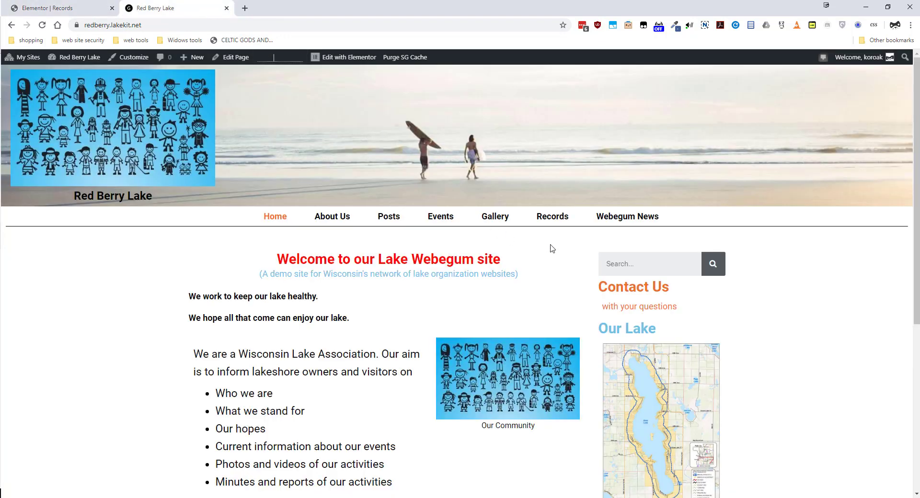
click(549, 219)
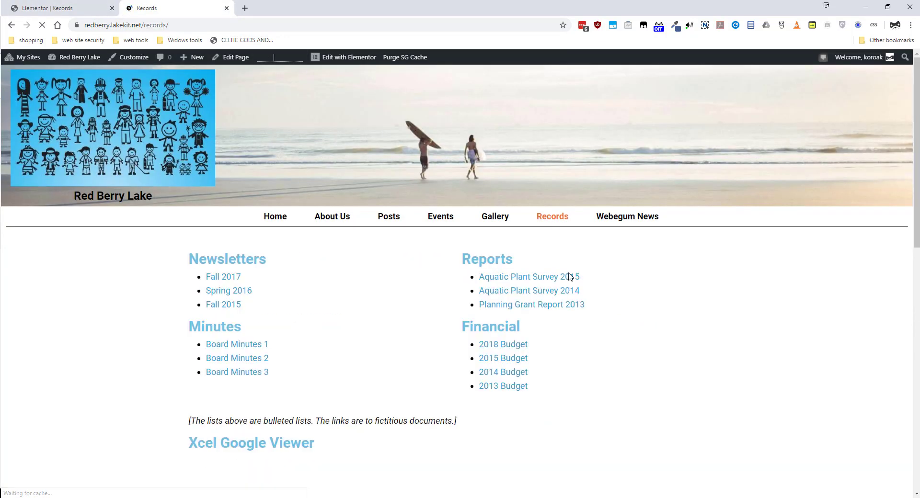
scroll(593, 335, down, 6)
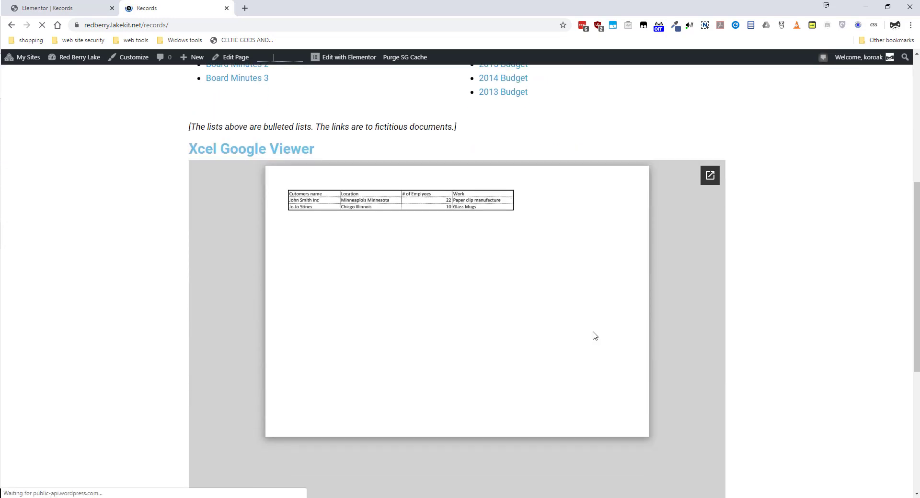
scroll(594, 335, down, 6)
scroll(594, 335, up, 7)
scroll(594, 335, down, 3)
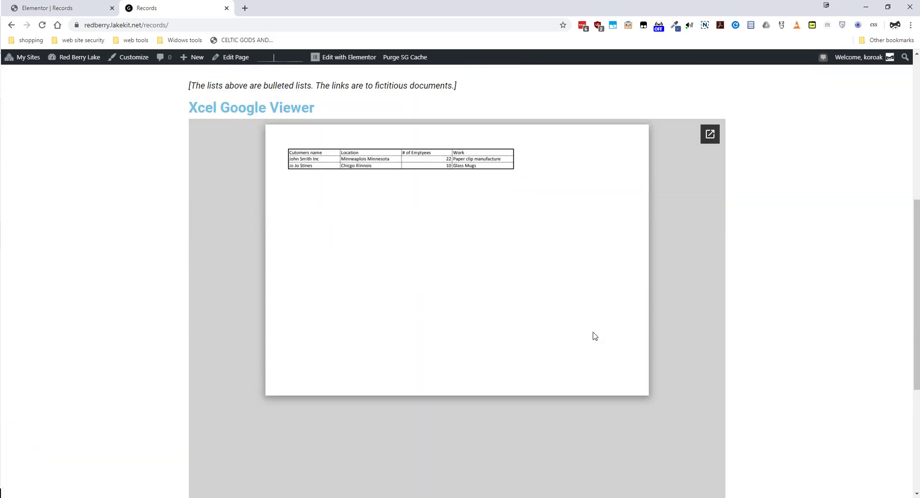
scroll(594, 335, down, 5)
Try the embedded viewer's zoom in, zoom out and fit controls on the live page and check the download link area.
click(511, 351)
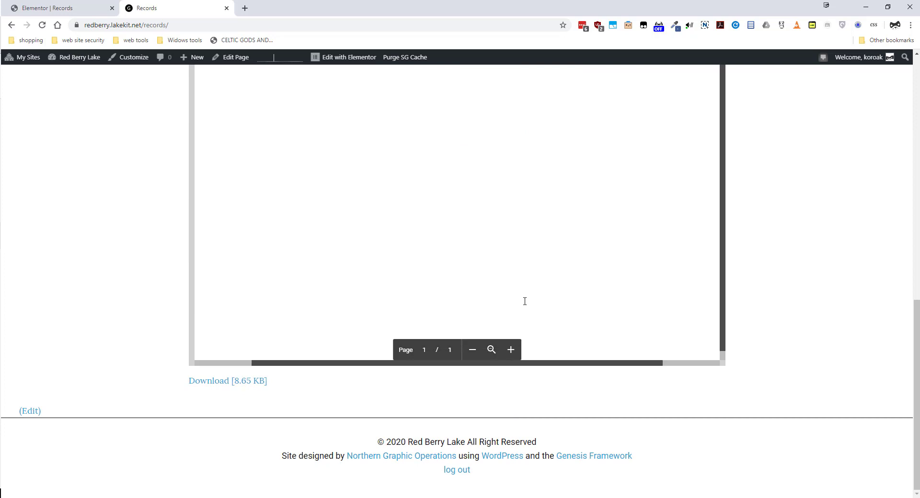
scroll(799, 275, up, 5)
scroll(767, 277, down, 3)
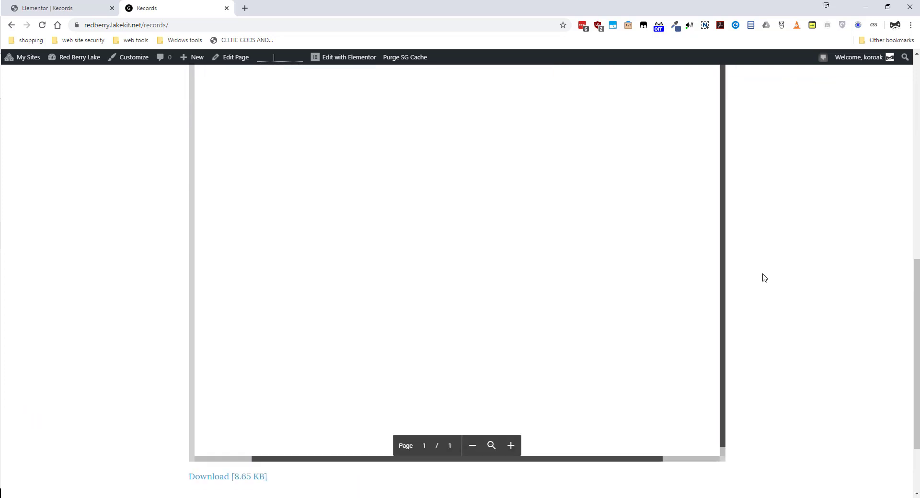
scroll(765, 278, up, 1)
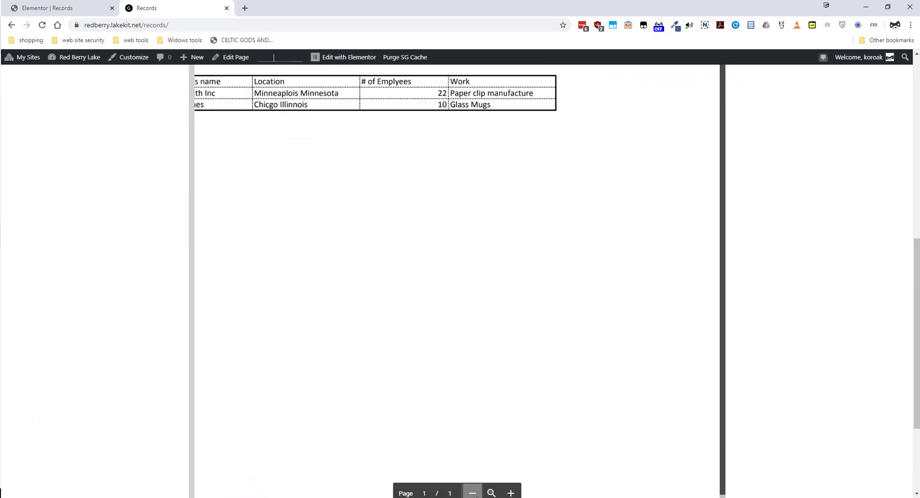
click(472, 494)
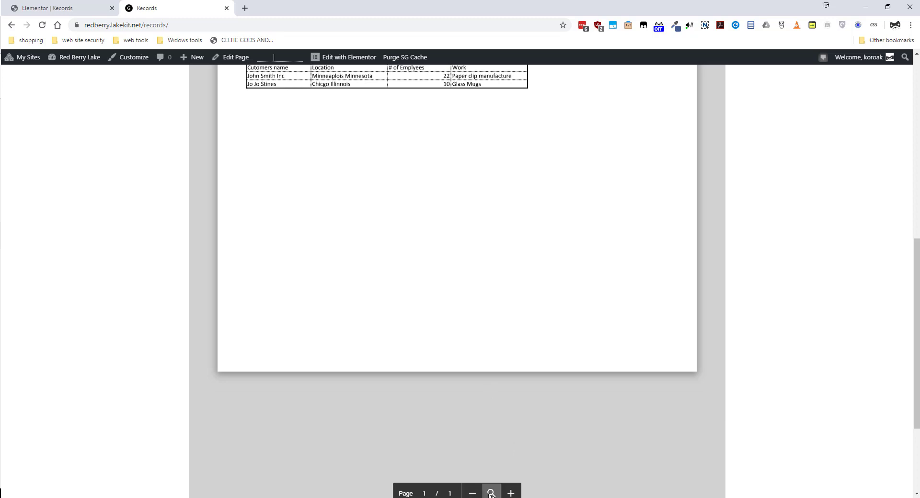
click(491, 493)
scroll(514, 303, up, 4)
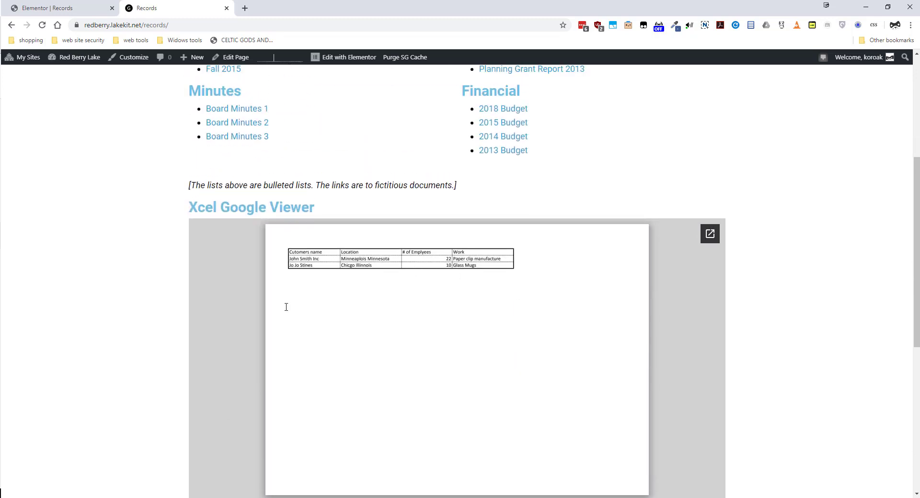
scroll(319, 296, down, 6)
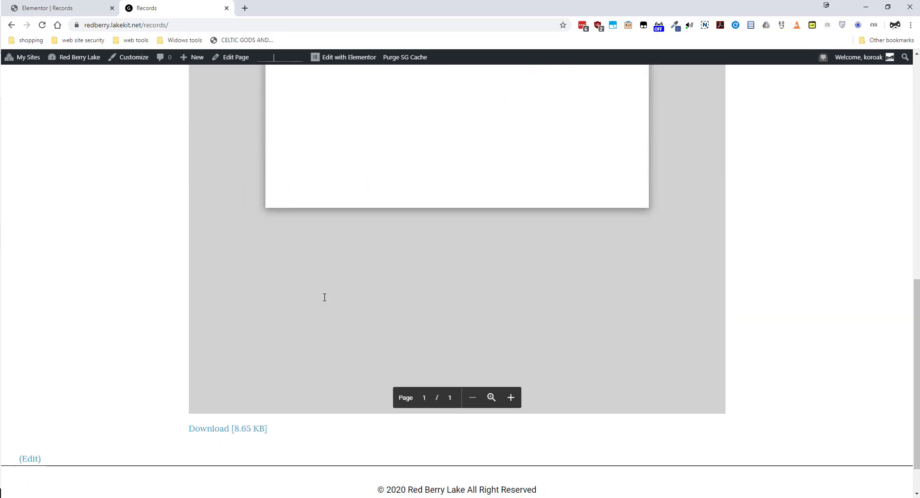
scroll(324, 298, up, 3)
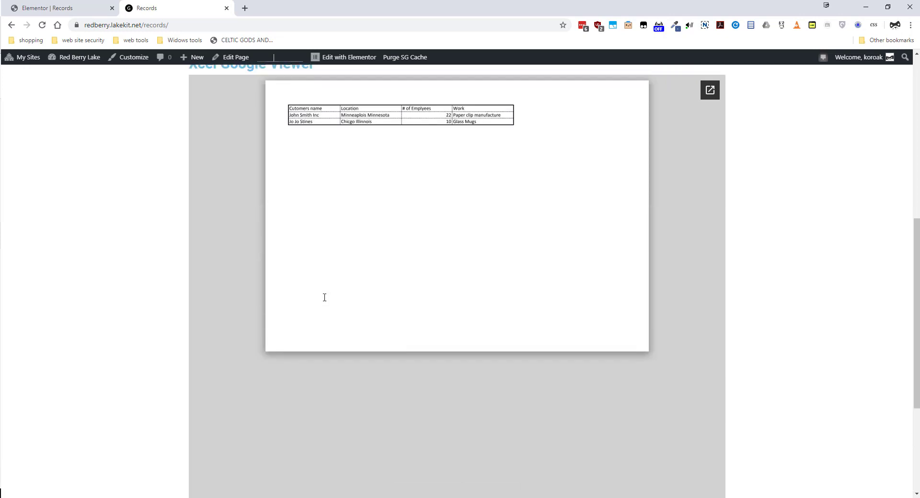
Return to the Records page's editing screen and switch it from Elementor to the default WordPress editor, accepting the layout warning.
click(52, 8)
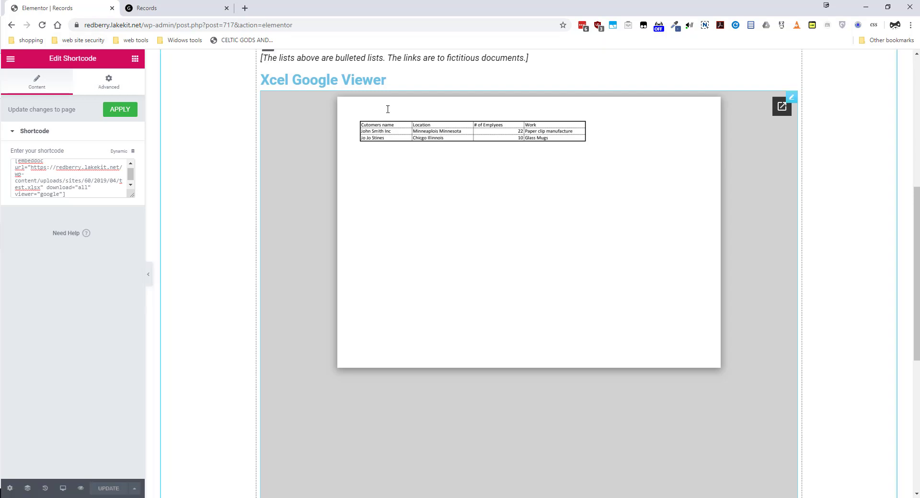
scroll(409, 208, down, 5)
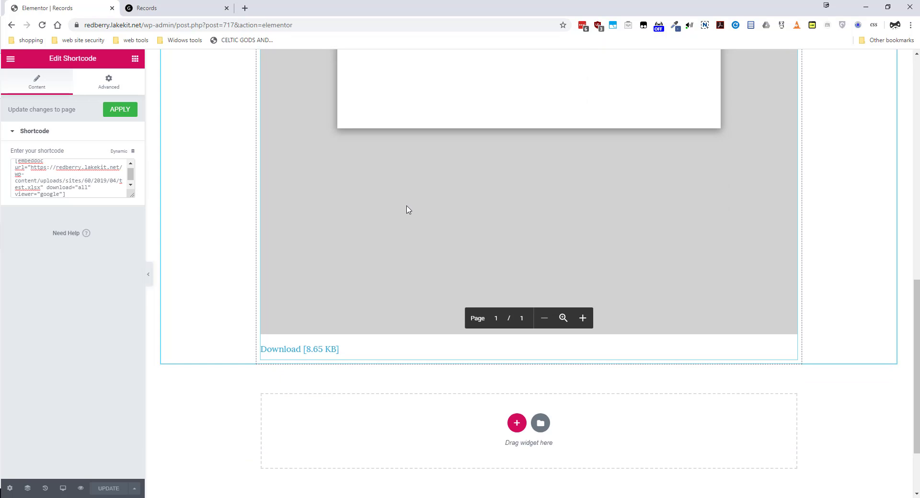
scroll(406, 209, up, 6)
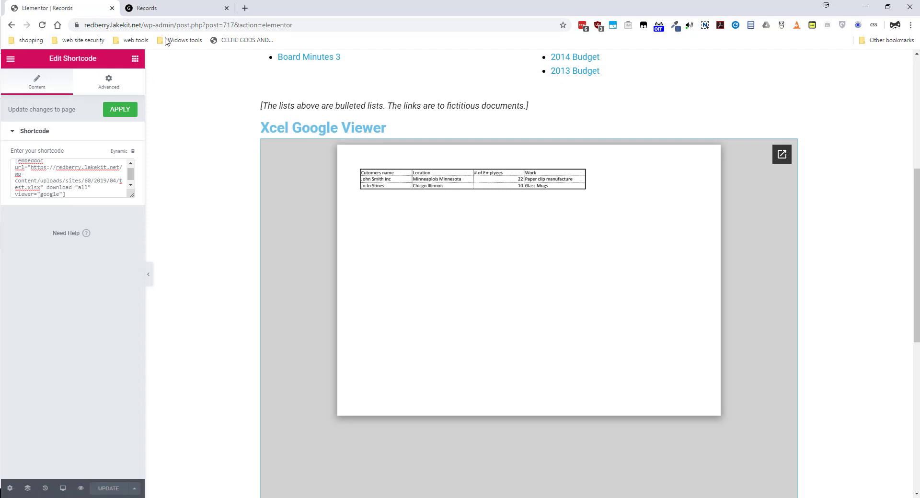
key(alt+Left)
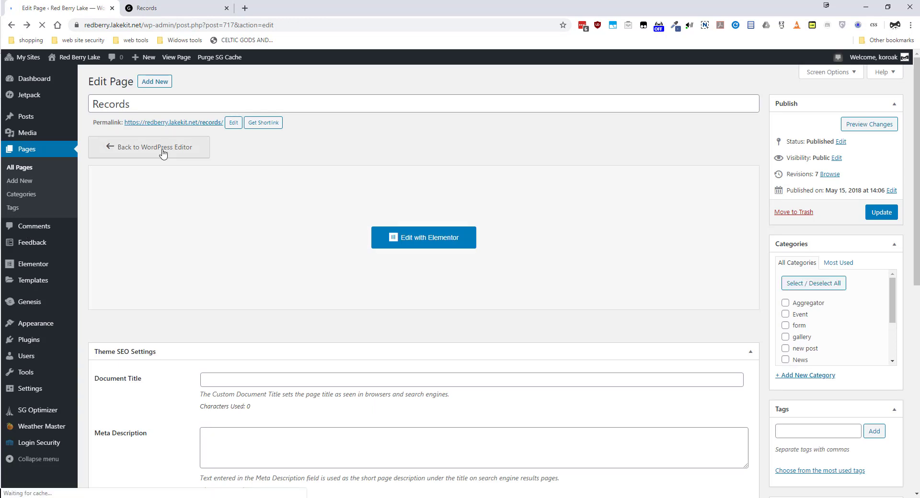
click(163, 153)
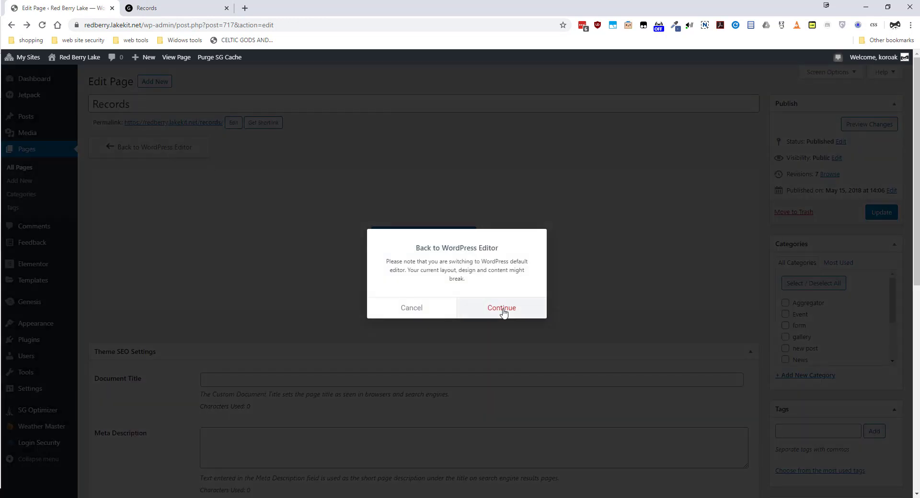
click(502, 310)
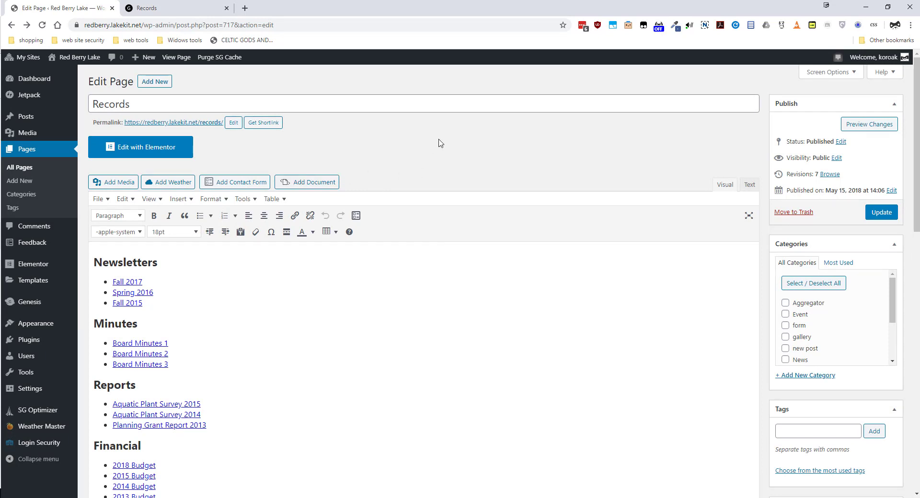
Start a new document embed on the Records page and choose test.xlsx from the media library.
scroll(437, 140, down, 2)
scroll(438, 140, up, 2)
click(332, 183)
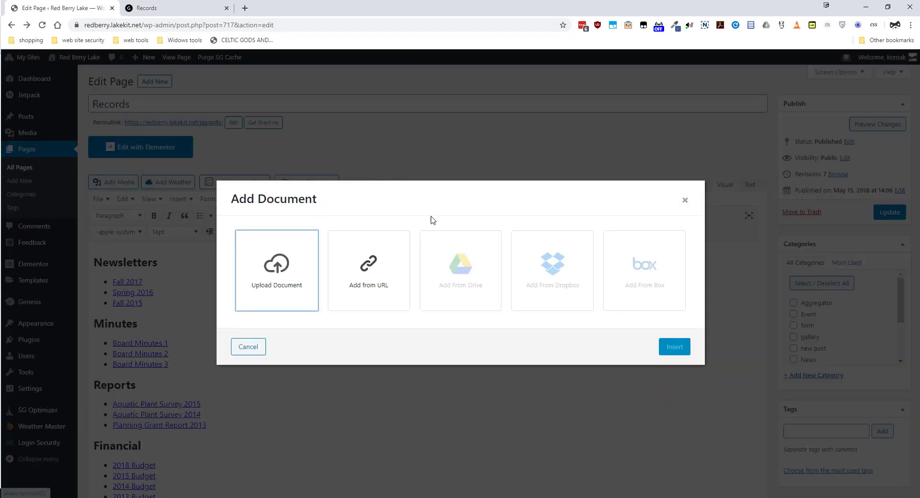
click(276, 269)
click(77, 185)
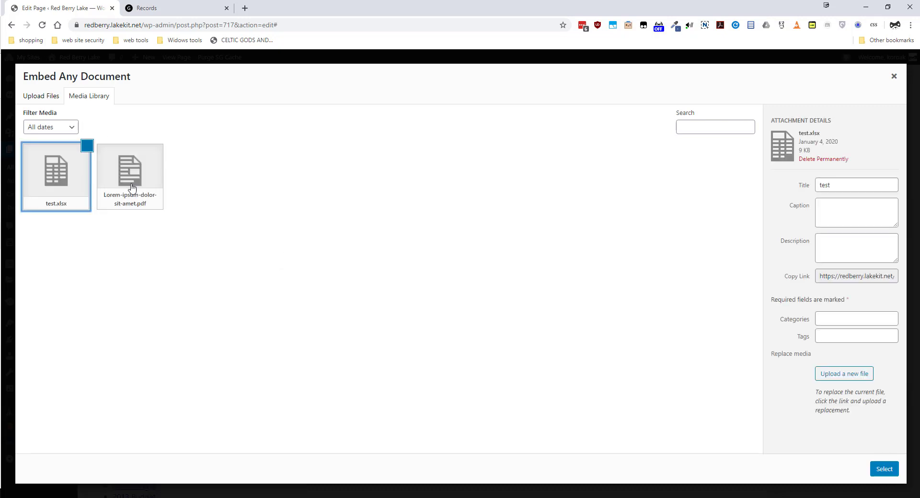
click(881, 471)
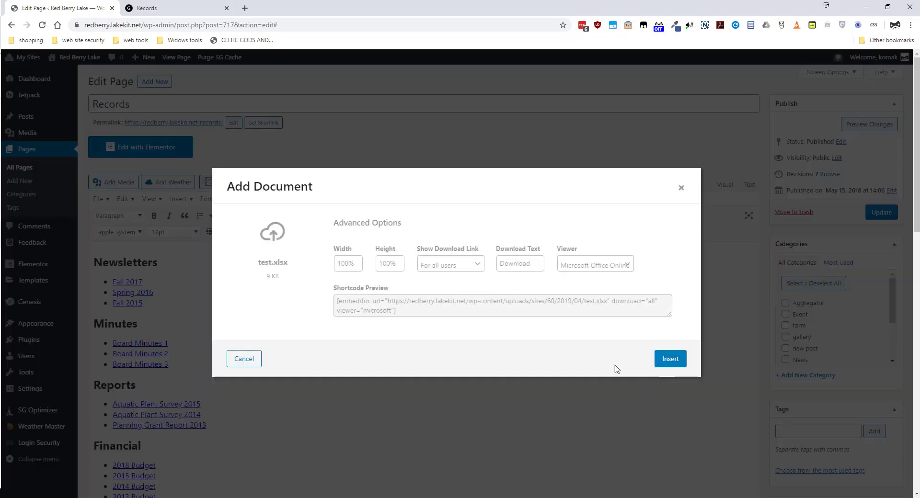
Choose Microsoft Office Online as the viewer, copy the generated embed shortcode and close the dialog without inserting it.
click(611, 263)
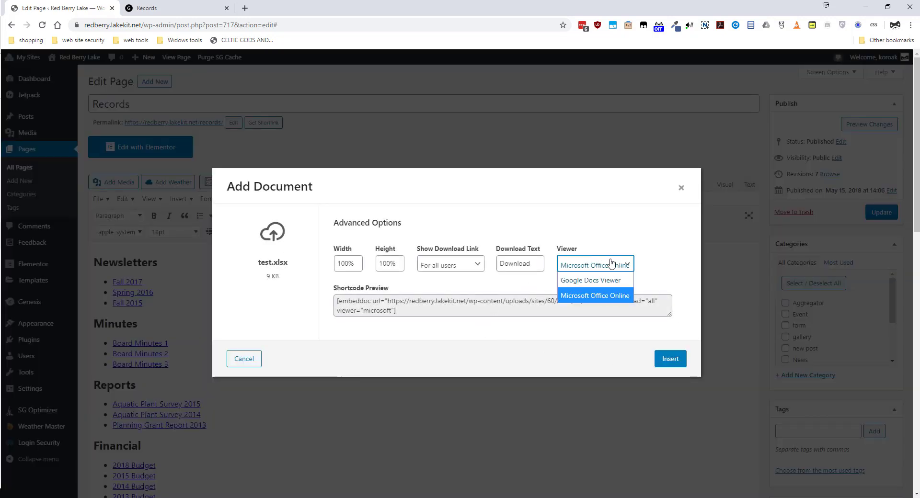
click(605, 296)
drag(414, 312, 329, 306)
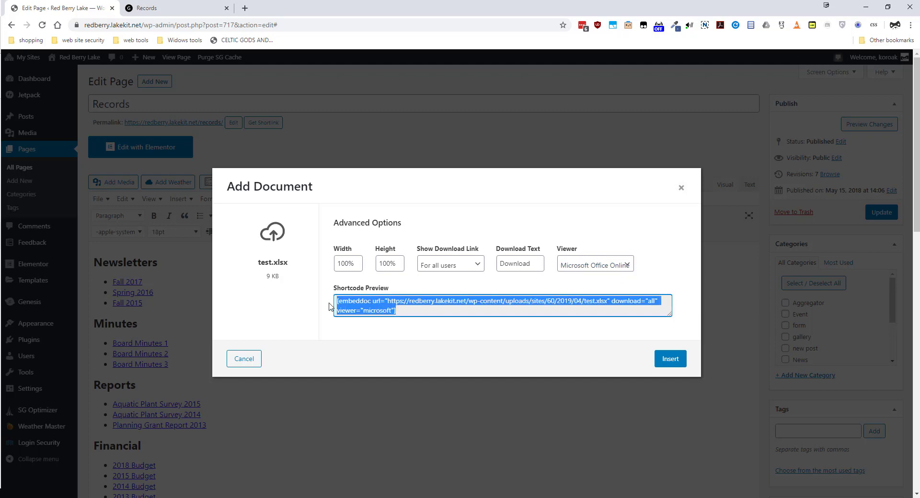
right_click(351, 309)
click(381, 316)
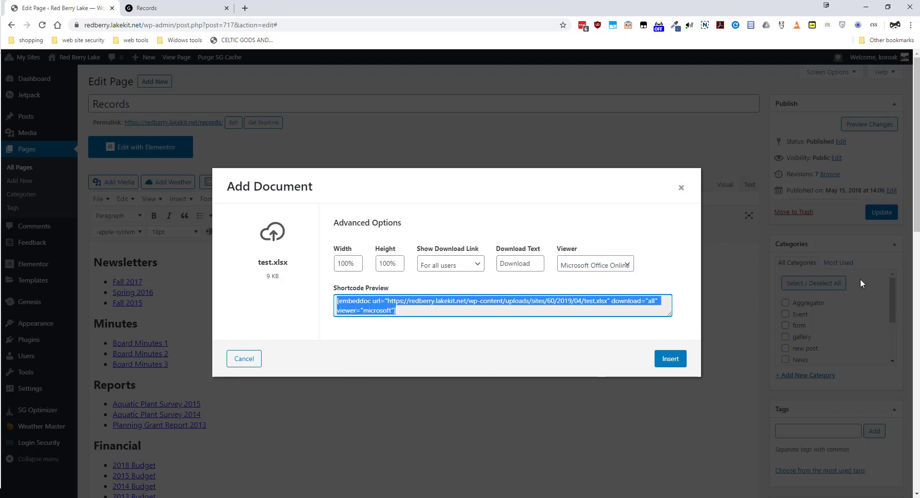
click(682, 190)
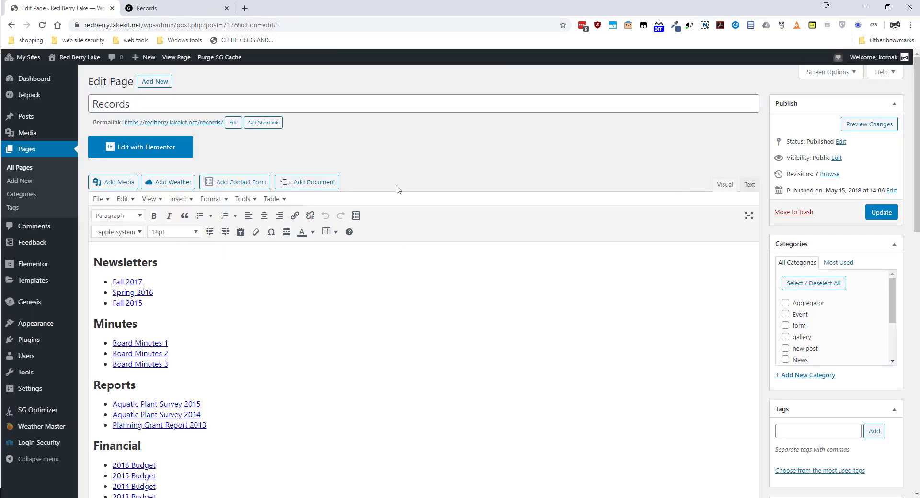
Reopen the Records page in Elementor and duplicate the shortcode widget holding the embedded spreadsheet.
click(147, 152)
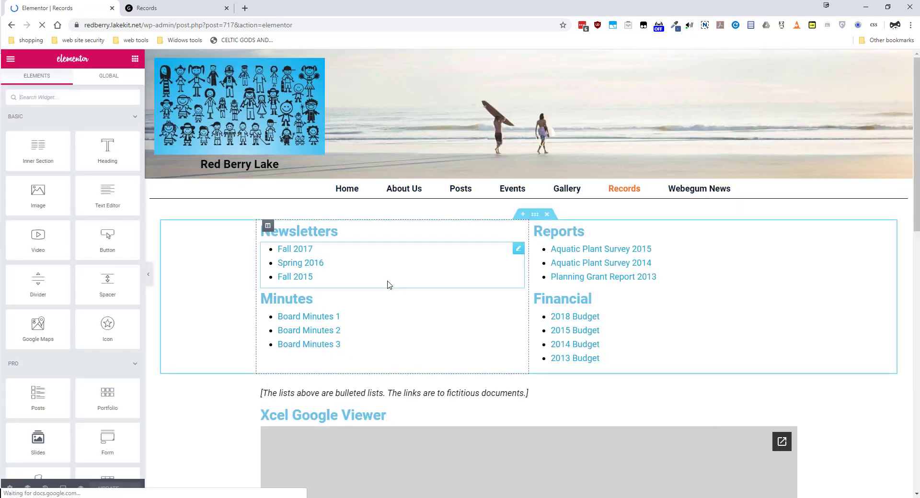
scroll(389, 286, down, 3)
scroll(389, 285, down, 6)
scroll(389, 285, up, 2)
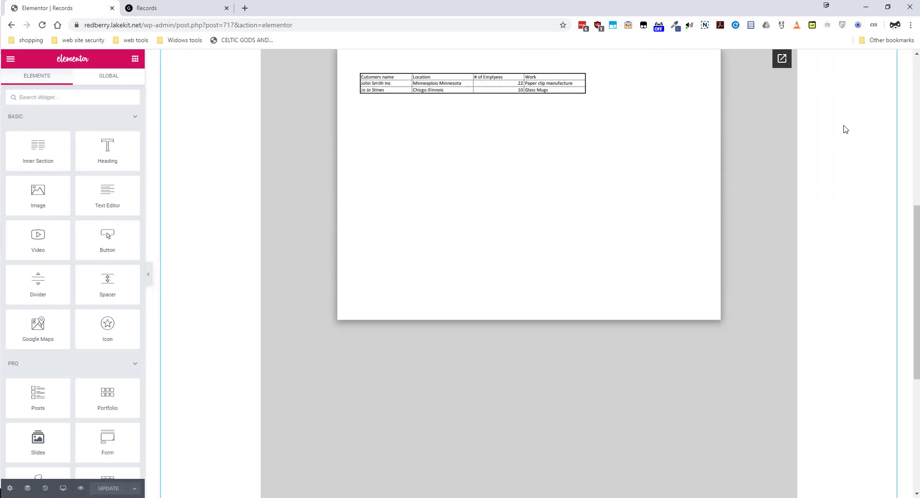
scroll(816, 156, up, 4)
scroll(816, 156, up, 1)
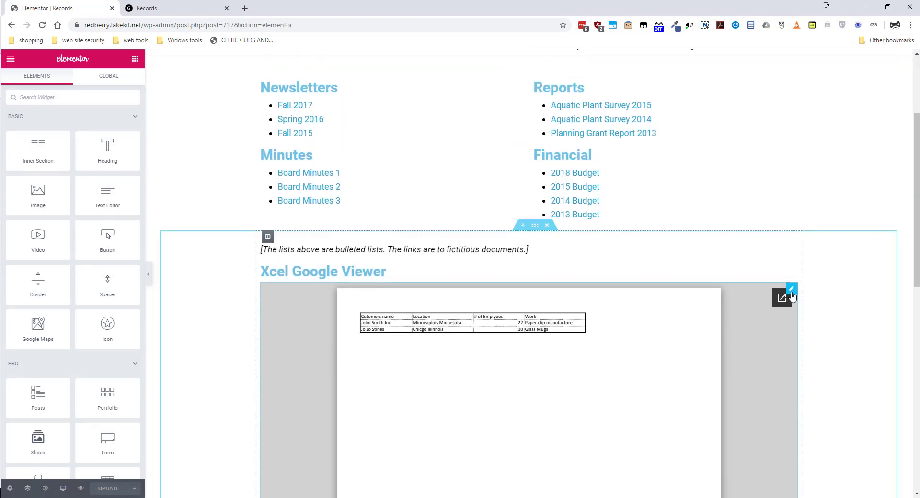
right_click(792, 297)
click(809, 316)
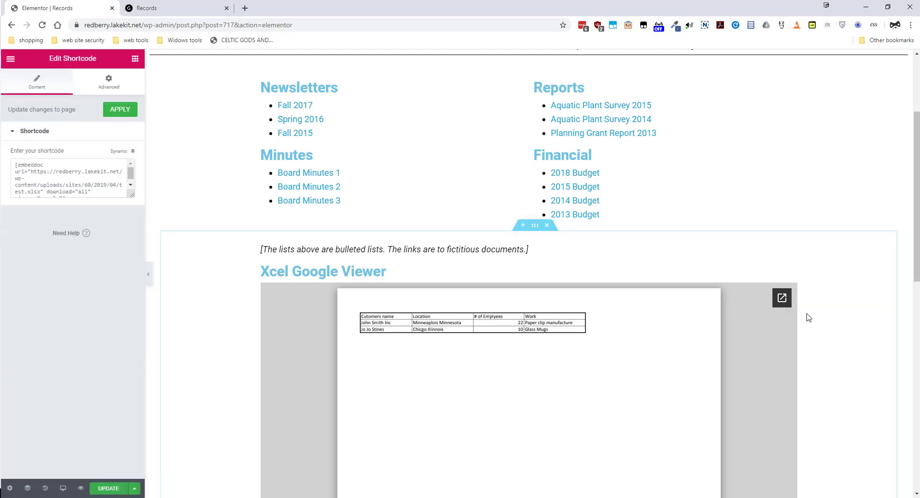
Duplicate the Xcel Google Viewer heading and place the copy between the two embedded spreadsheets.
right_click(794, 270)
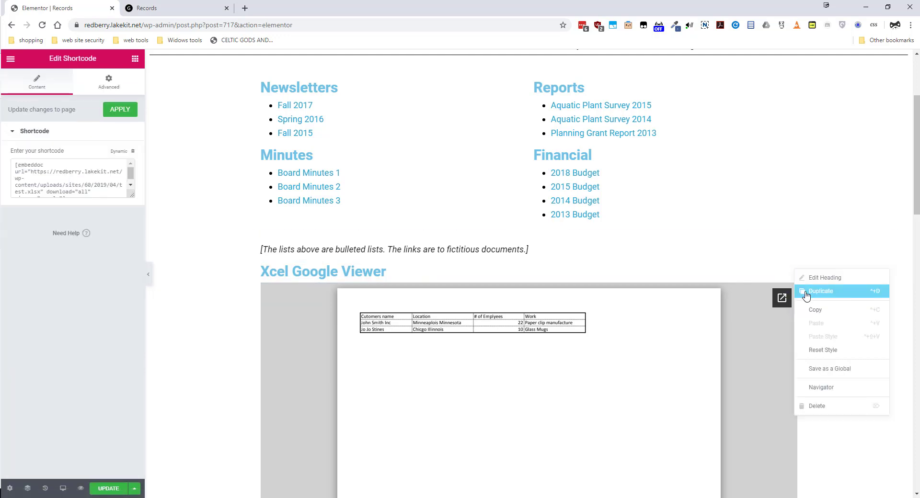
click(806, 292)
scroll(793, 287, down, 2)
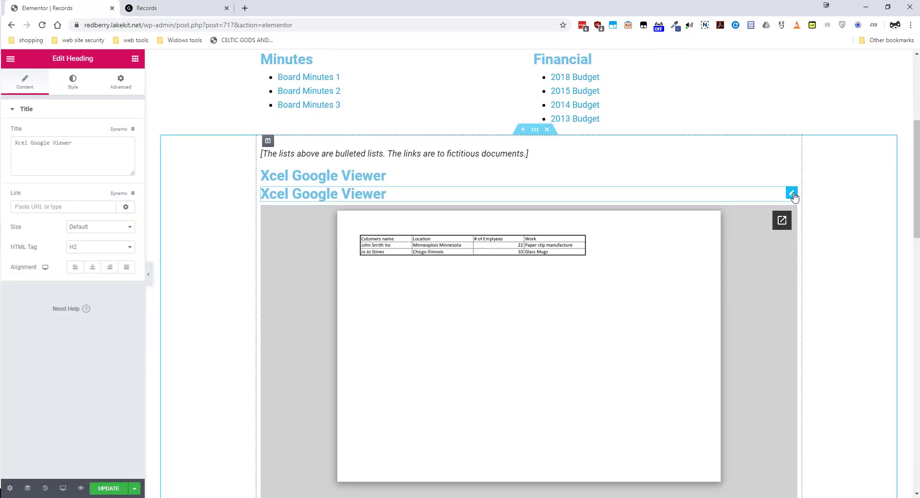
drag(793, 196, 752, 308)
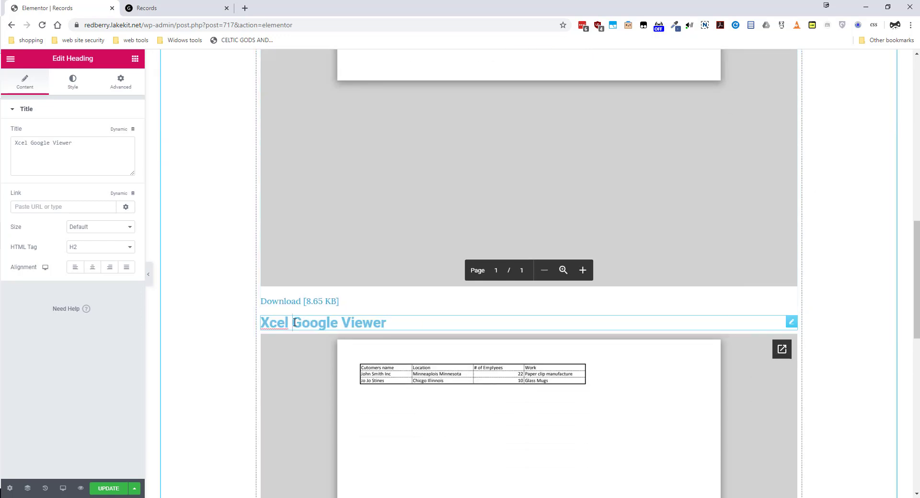
Change the copied heading's title to "Xcel Microsoft Viewer".
drag(50, 143, 42, 144)
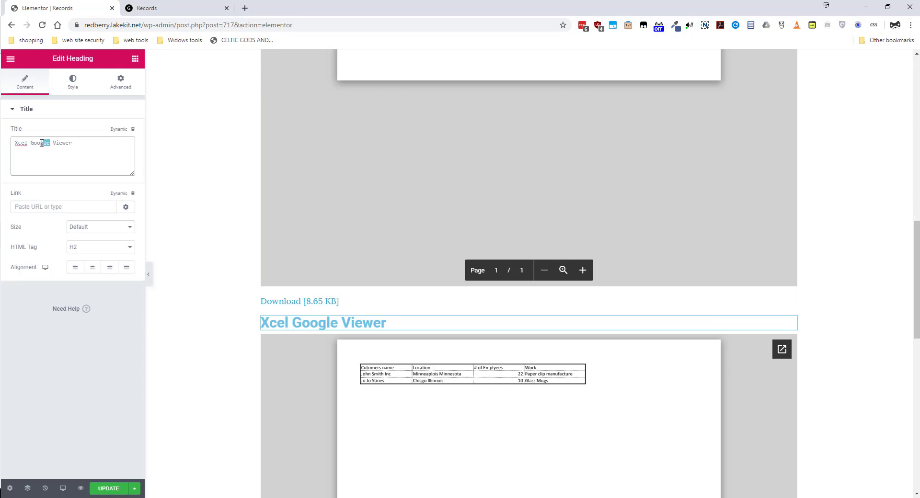
text(Micro)
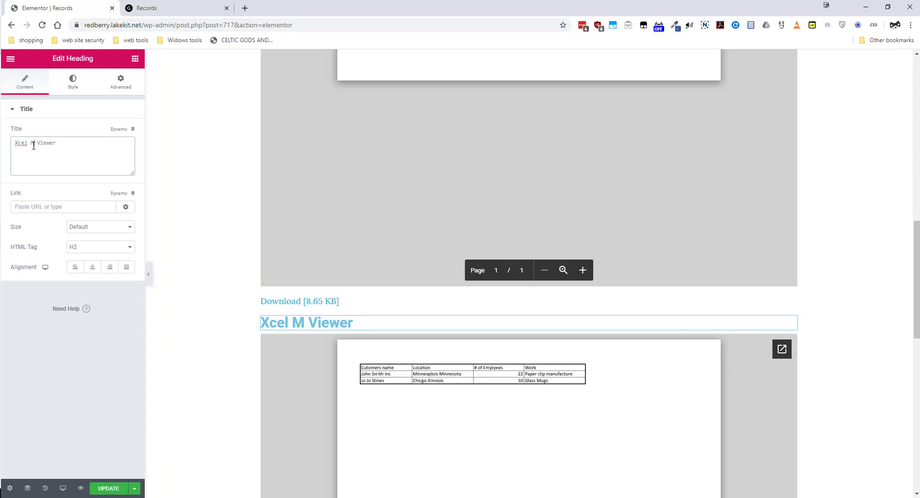
text(d)
key(BackSpace)
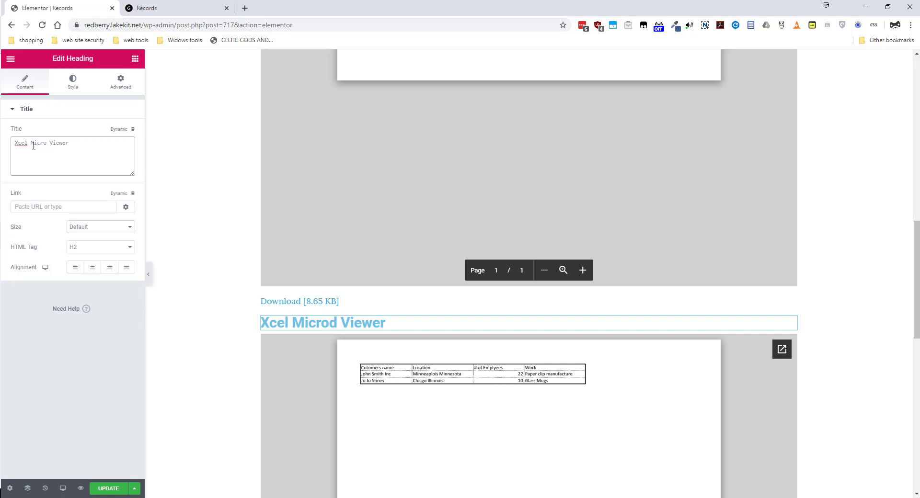
text(soft)
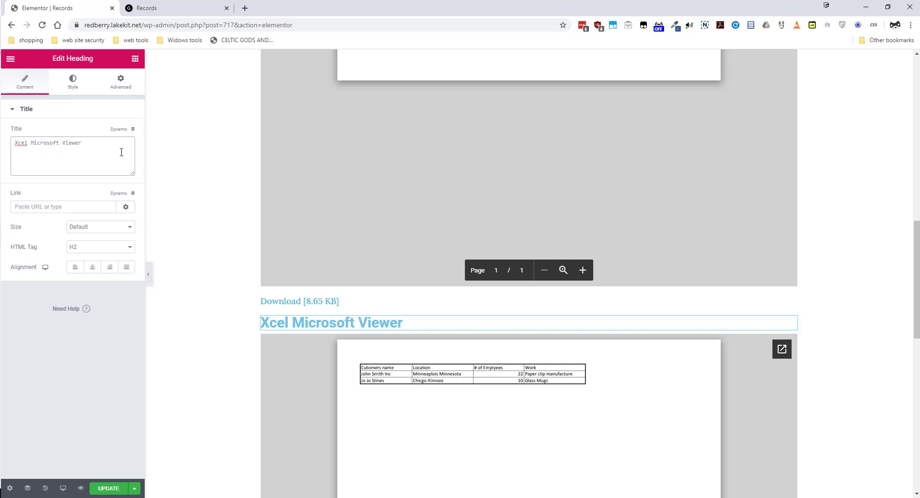
Replace the second embed's shortcode with the copied test.xlsx shortcode that uses viewer="microsoft" and download="all".
scroll(411, 341, down, 6)
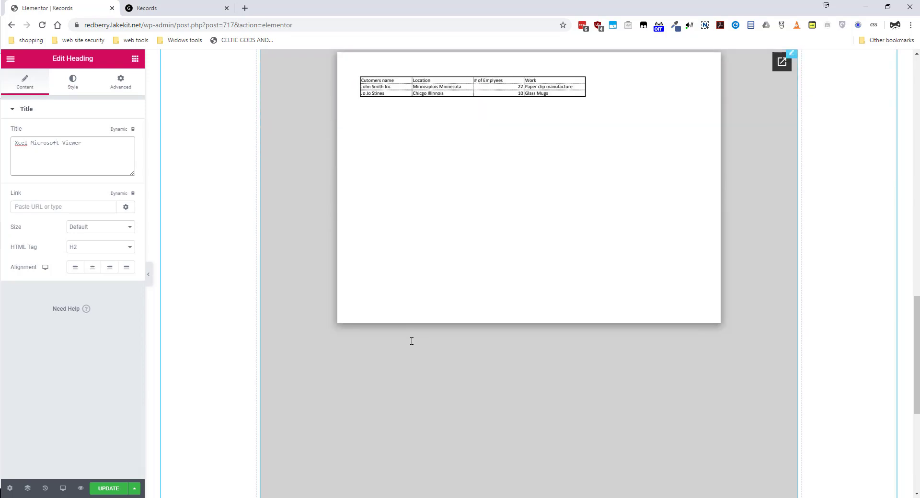
scroll(646, 243, up, 3)
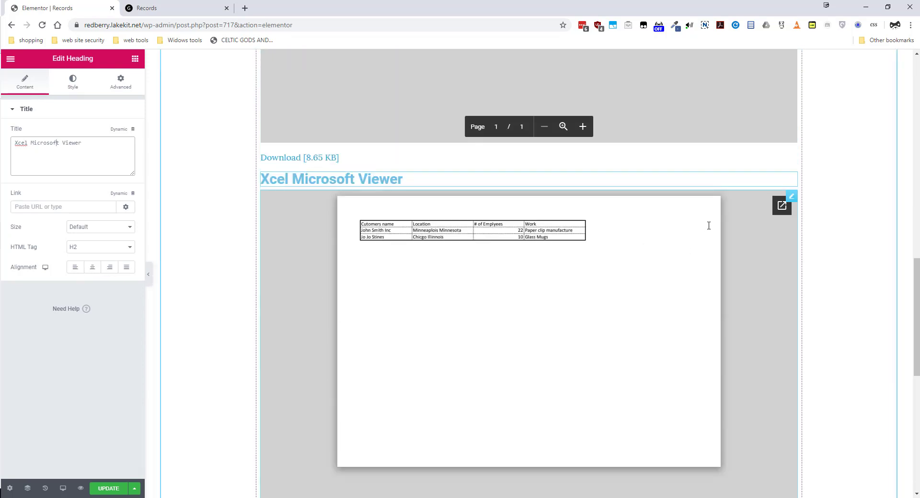
click(792, 201)
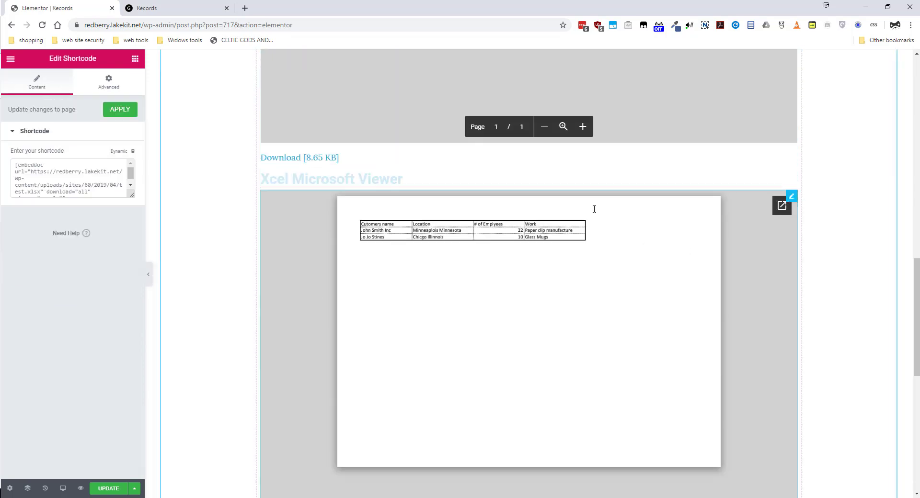
triple_click(51, 176)
text([embeddoc url="https://redberry.lakekit.net/wp-content/uploads/sites/60/2019/04/test.xlsx" download="all" viewer="microsoft"])
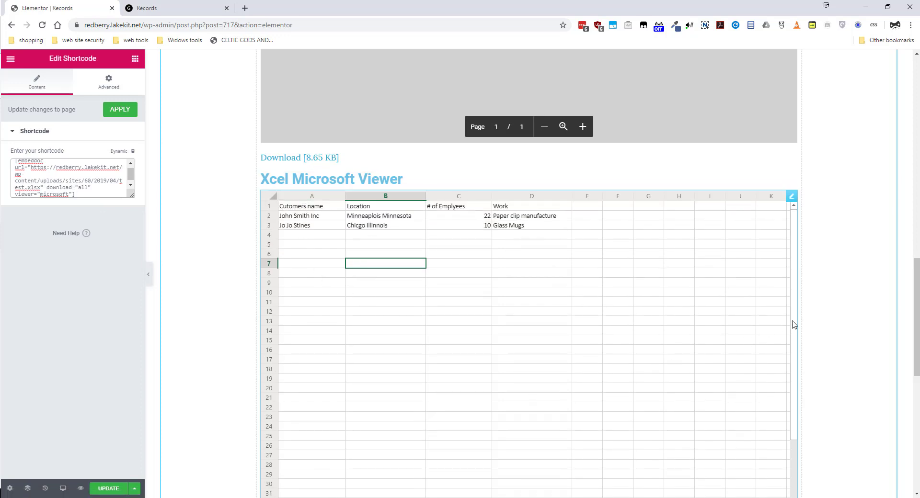
Examine the Microsoft viewer preview from its heading and sheet rows down to the viewer toolbar and download link.
drag(917, 335, 919, 417)
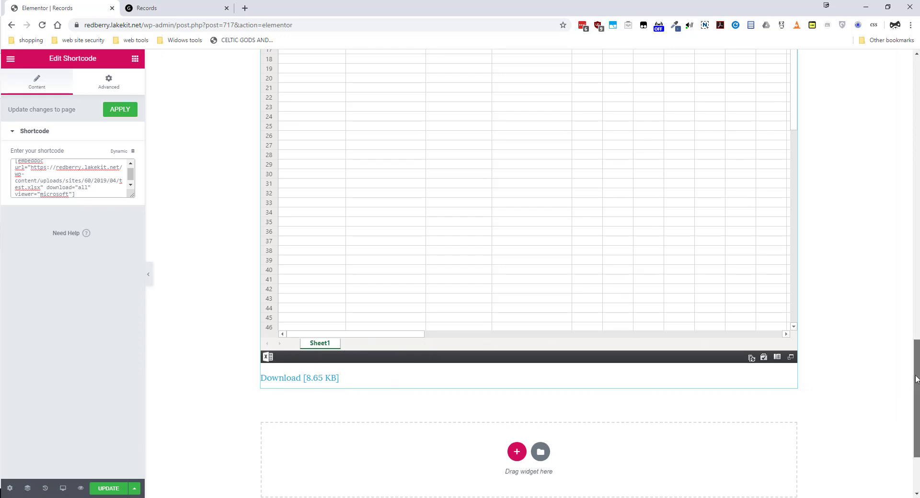
drag(916, 386, 887, 282)
scroll(886, 281, down, 1)
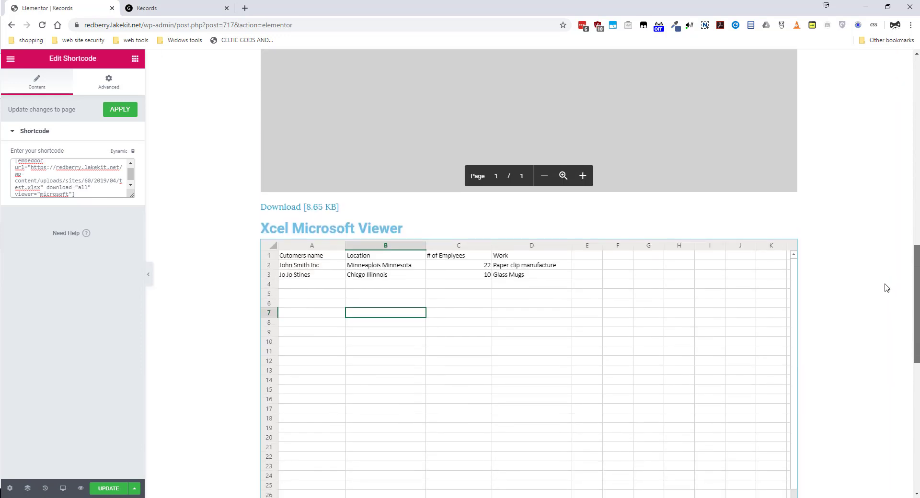
scroll(887, 287, down, 1)
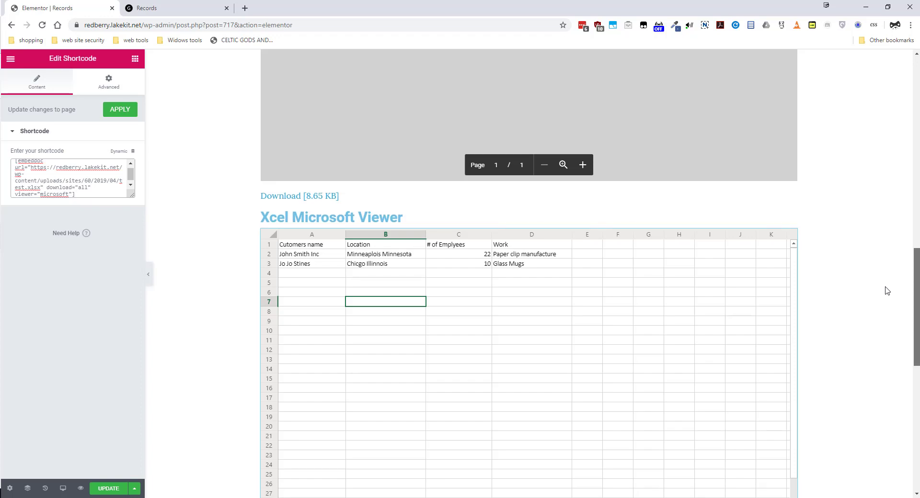
scroll(887, 290, down, 1)
scroll(887, 293, down, 7)
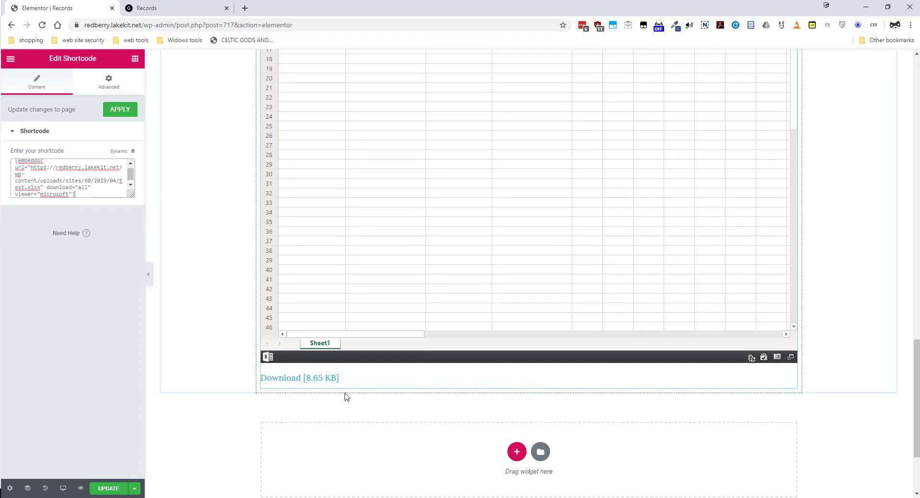
scroll(302, 384, down, 3)
scroll(287, 363, up, 2)
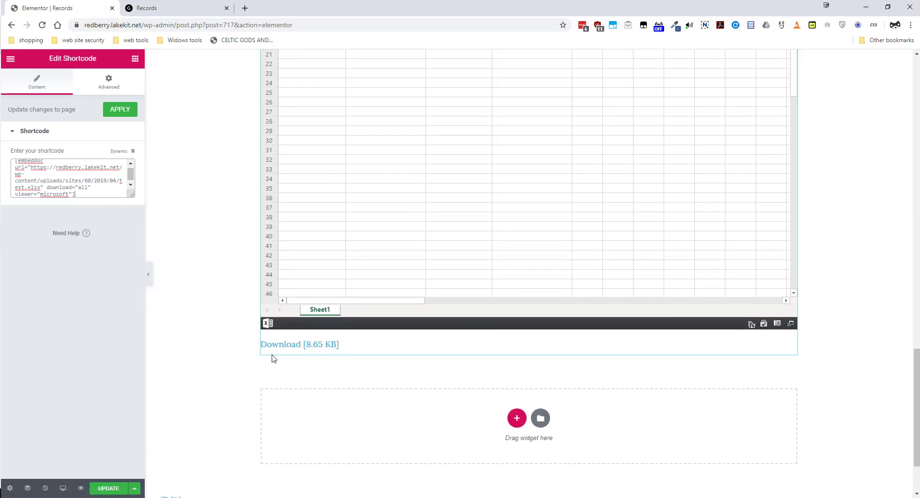
Save the Records page update, then return it to the default WordPress editor and accept the layout warning.
click(118, 118)
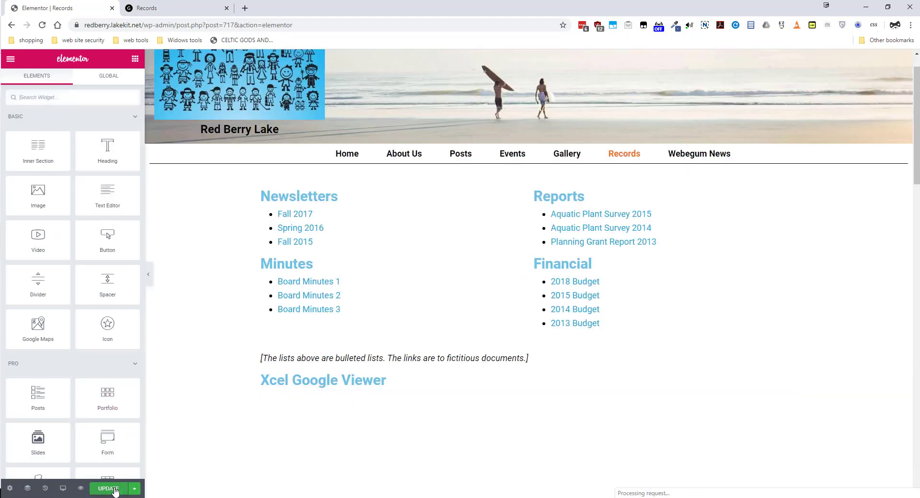
click(114, 489)
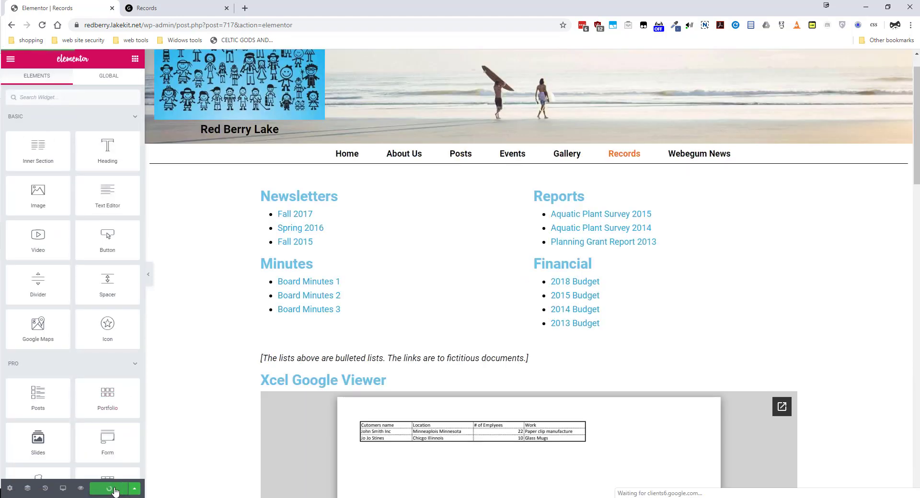
click(13, 25)
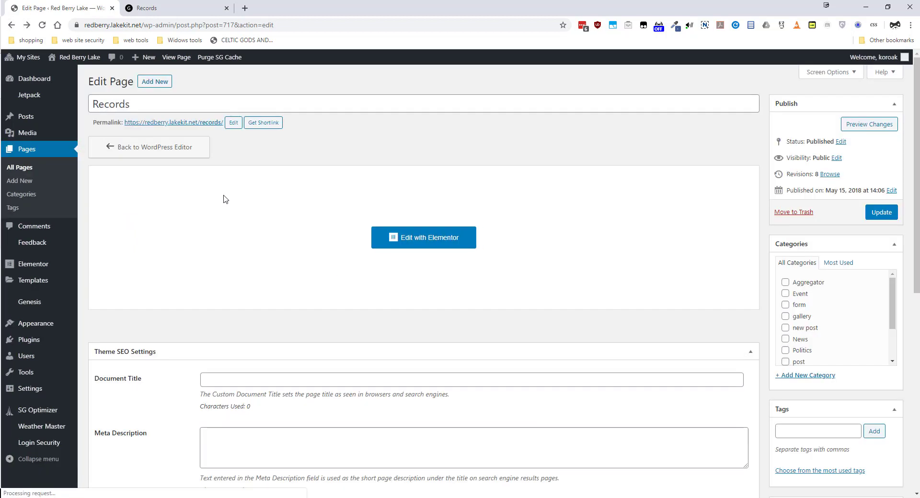
click(138, 148)
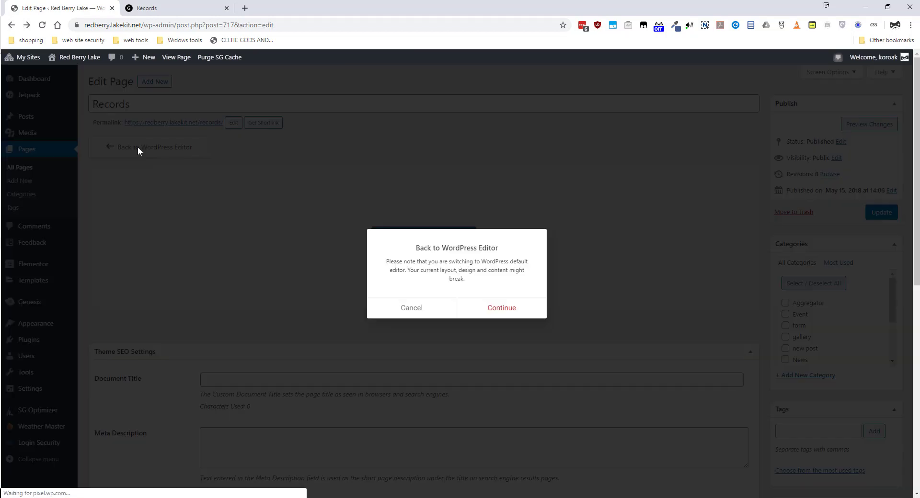
click(522, 314)
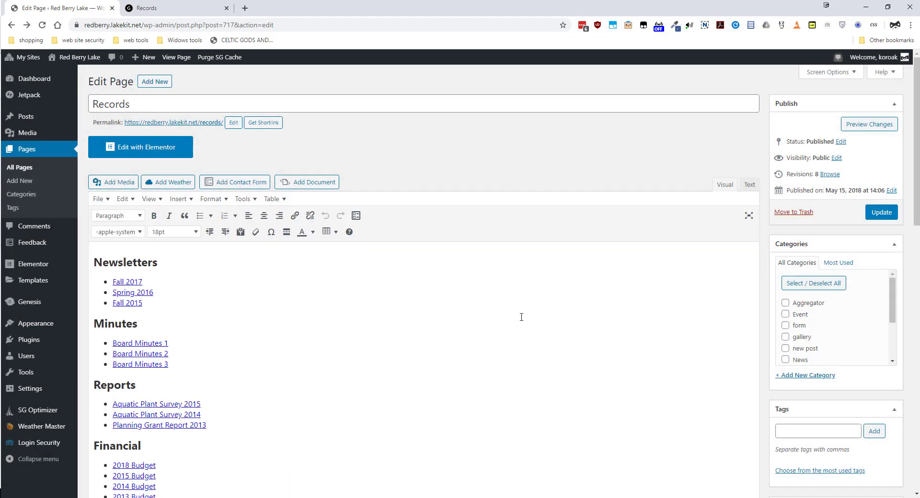
Choose Lorem-ipsum-dolor-sit-amet.pdf as an existing document to embed, copy its Google Docs Viewer shortcode, and close the dialog without inserting.
click(124, 182)
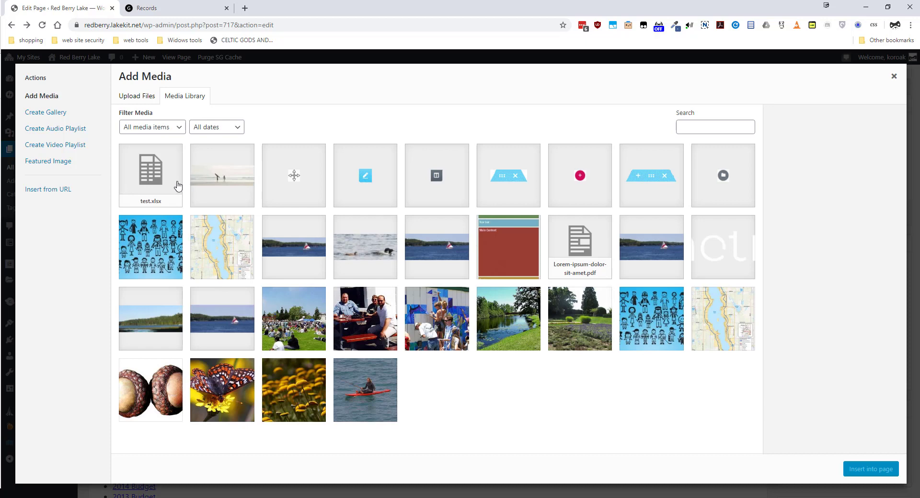
click(891, 77)
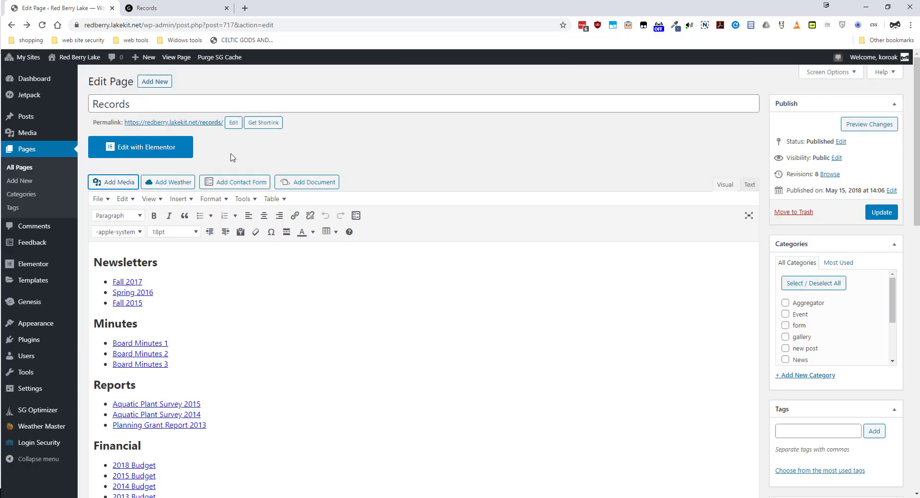
click(294, 186)
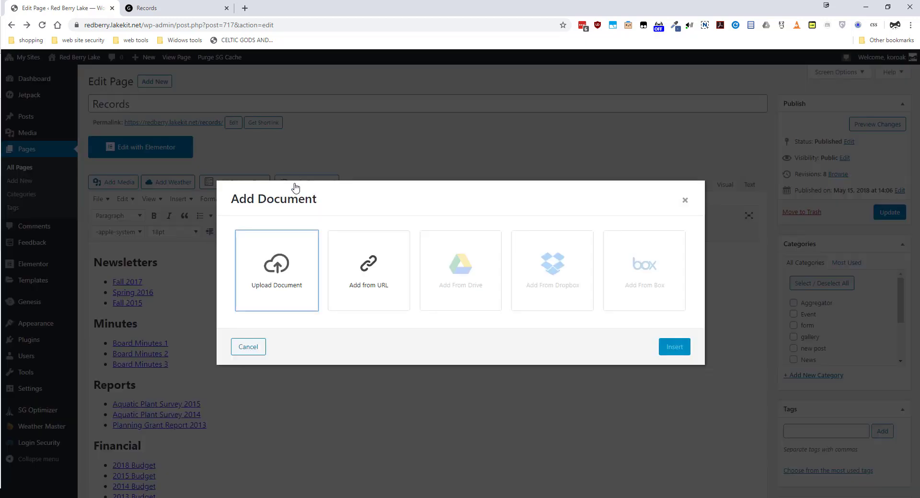
click(283, 257)
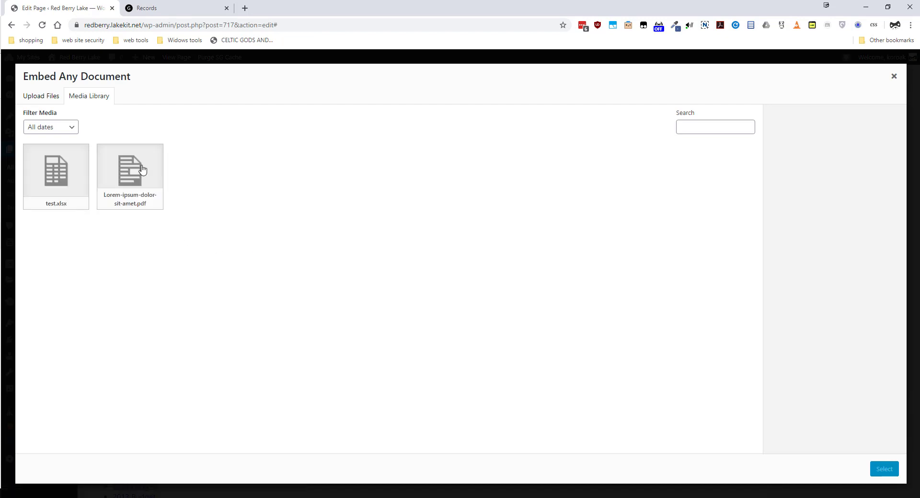
click(142, 170)
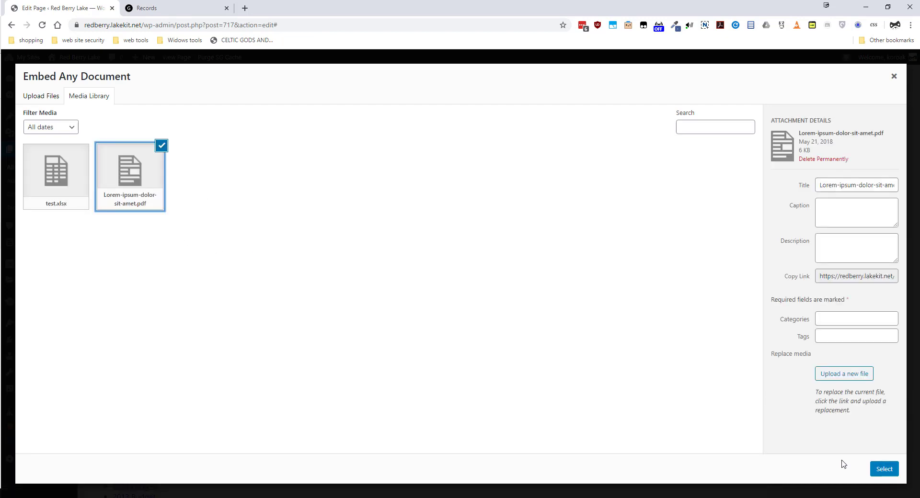
click(885, 469)
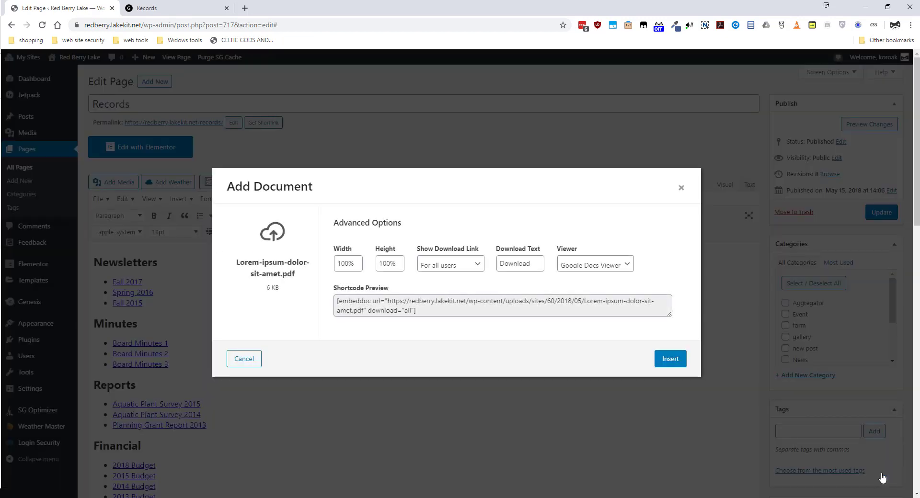
drag(424, 312, 337, 301)
right_click(355, 308)
click(364, 310)
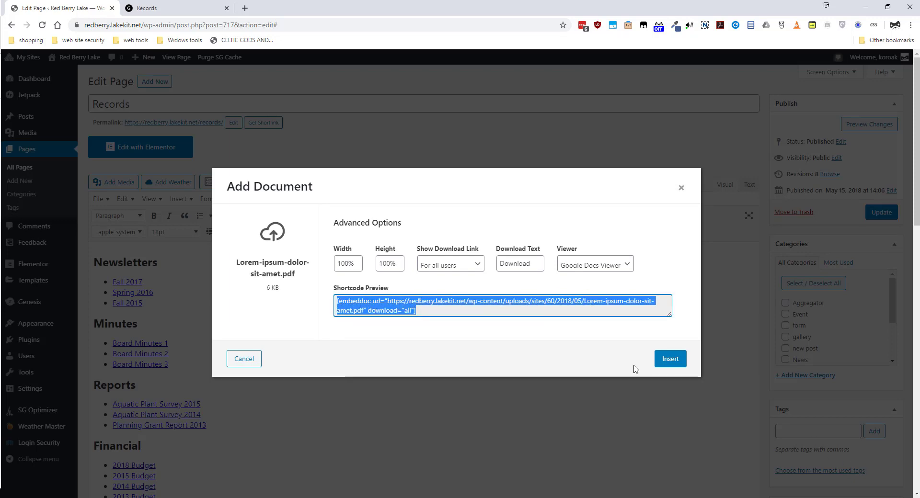
click(682, 188)
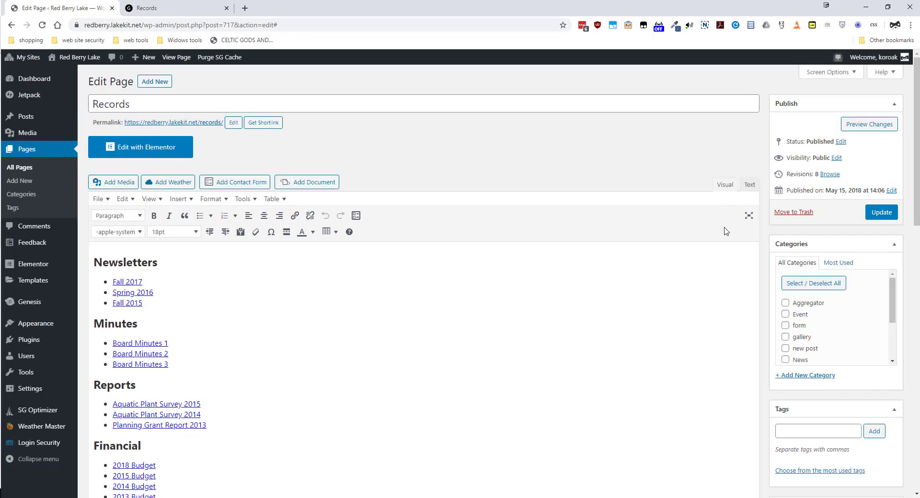
Reopen the Records page in Elementor and duplicate both the Microsoft viewer shortcode and its "Xcel Microsoft Viewer" heading.
click(154, 145)
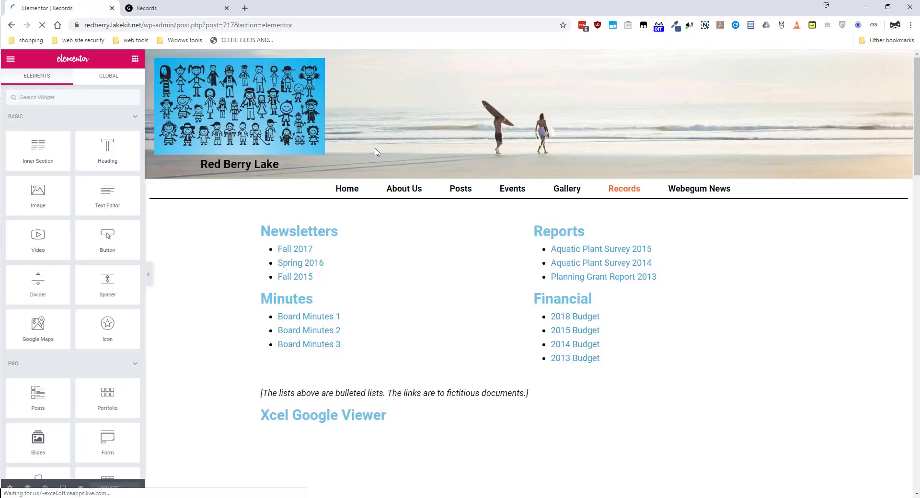
scroll(407, 319, down, 20)
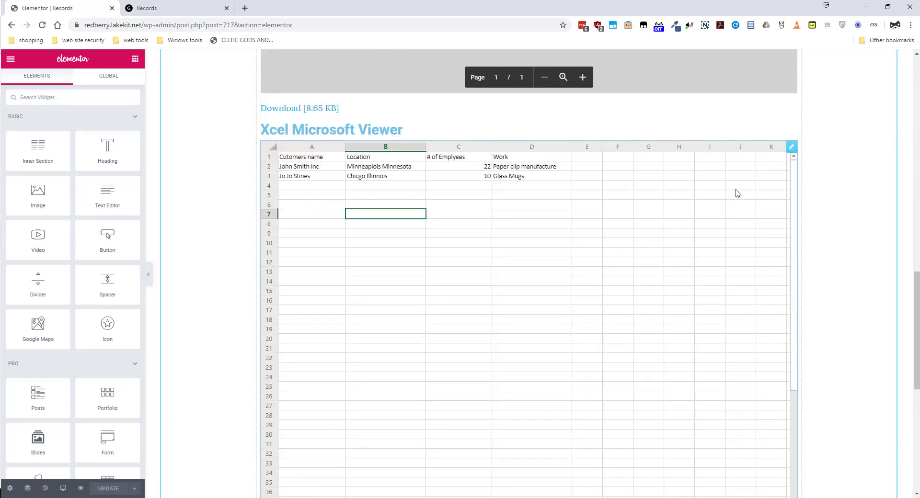
right_click(793, 150)
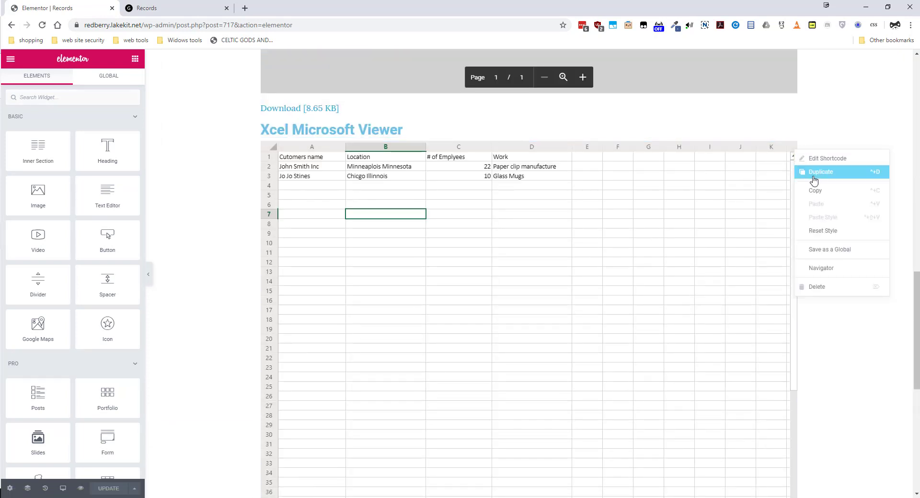
click(799, 164)
right_click(791, 133)
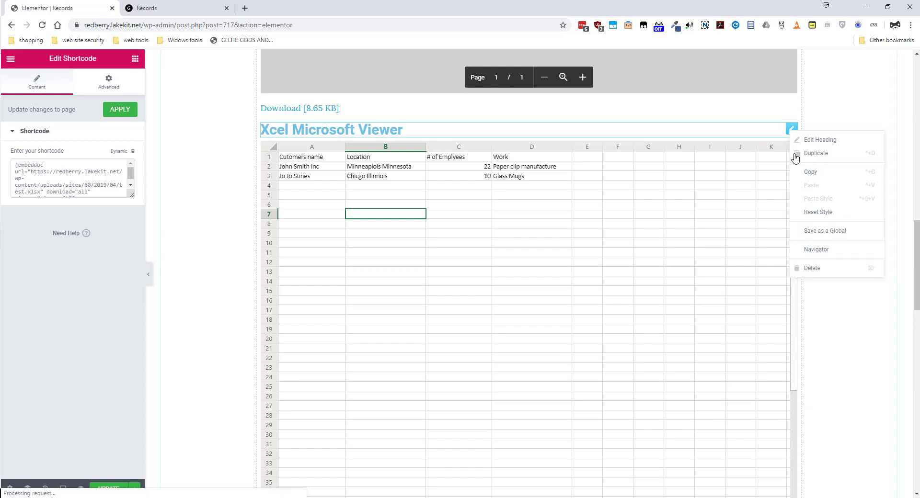
click(810, 153)
Move the duplicated heading directly above the duplicated spreadsheet embed and change its title to "PDF Microsoft Viewer".
scroll(643, 230, down, 10)
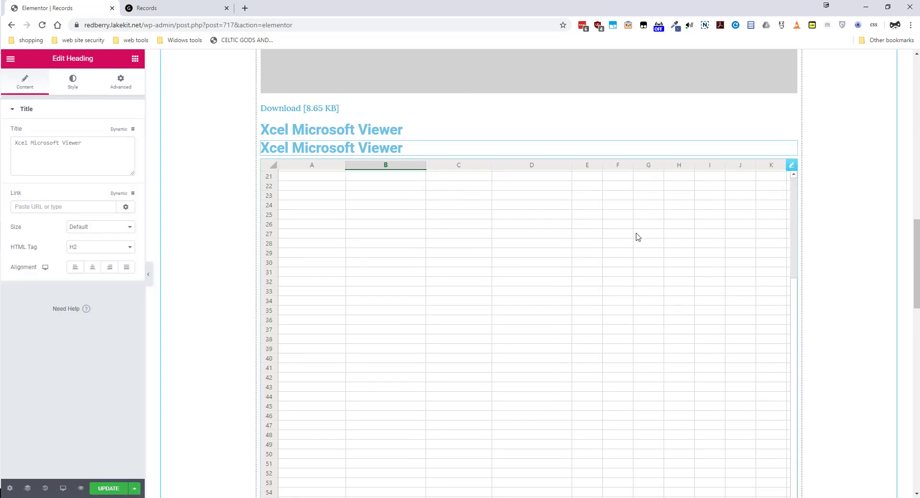
drag(791, 147, 754, 419)
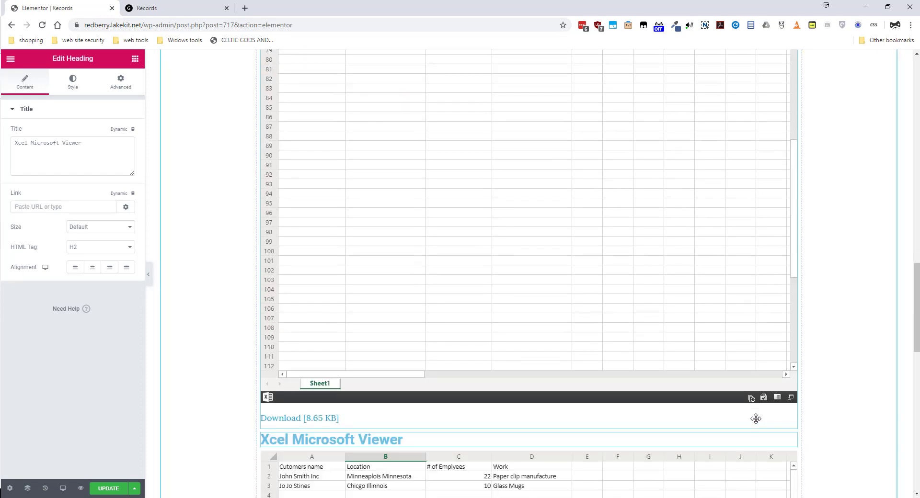
scroll(259, 422, down, 3)
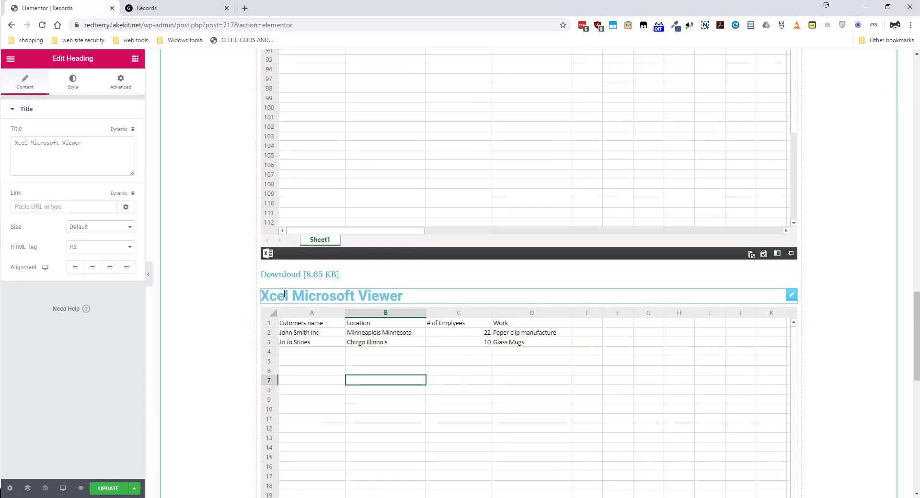
double_click(19, 143)
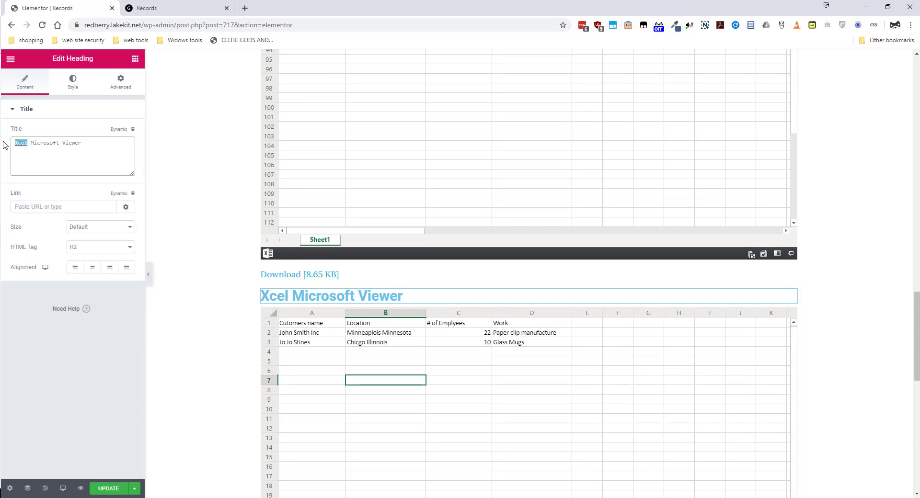
text(PDF)
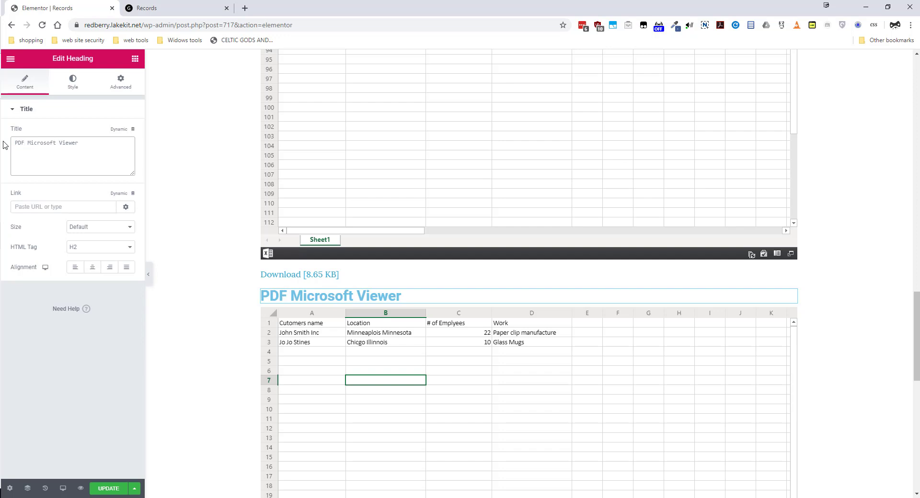
Replace the shortcode under the PDF heading with the copied Lorem-ipsum-dolor-sit-amet.pdf shortcode that uses download="all".
scroll(258, 295, down, 2)
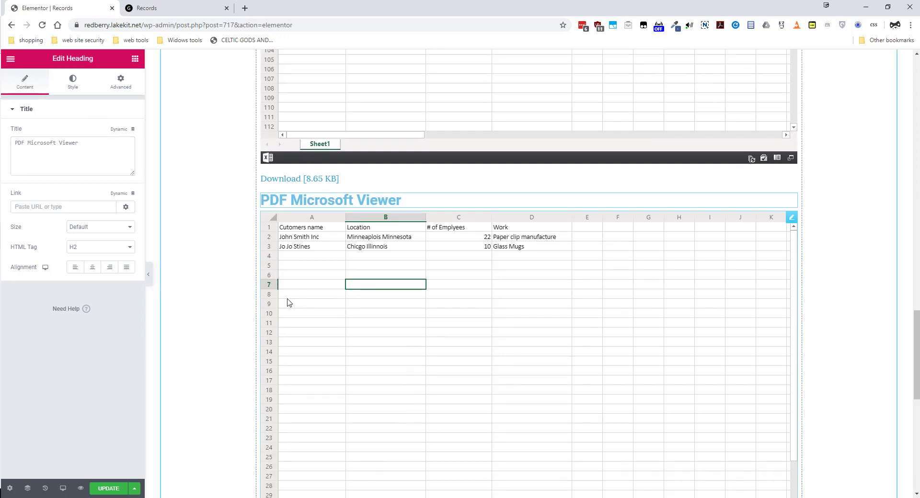
click(428, 296)
scroll(686, 294, down, 10)
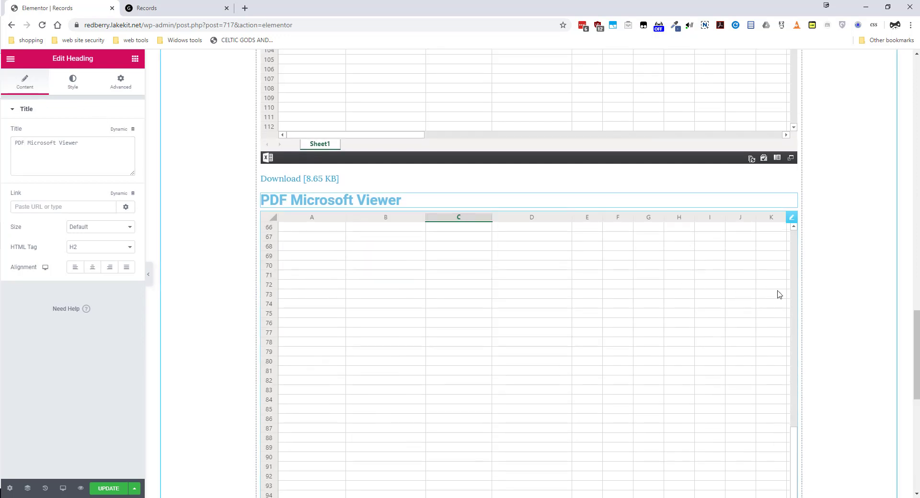
scroll(781, 273, down, 5)
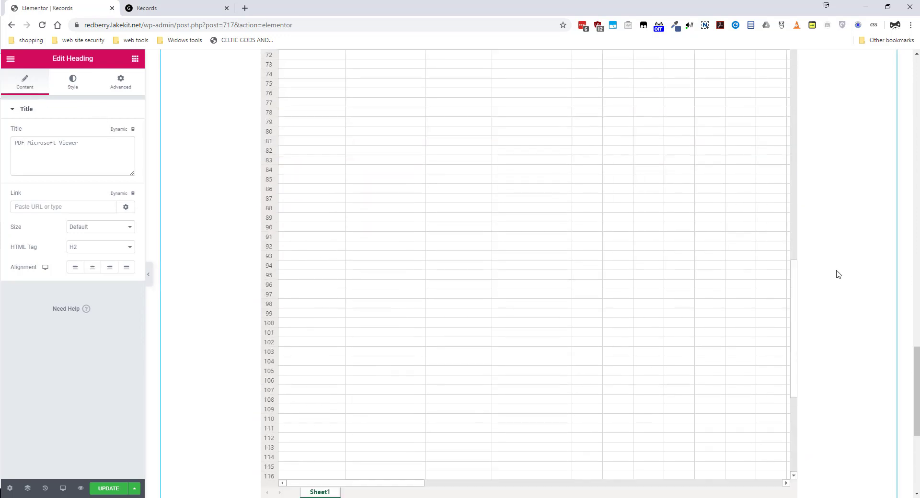
click(476, 208)
scroll(842, 227, up, 1)
scroll(842, 227, down, 4)
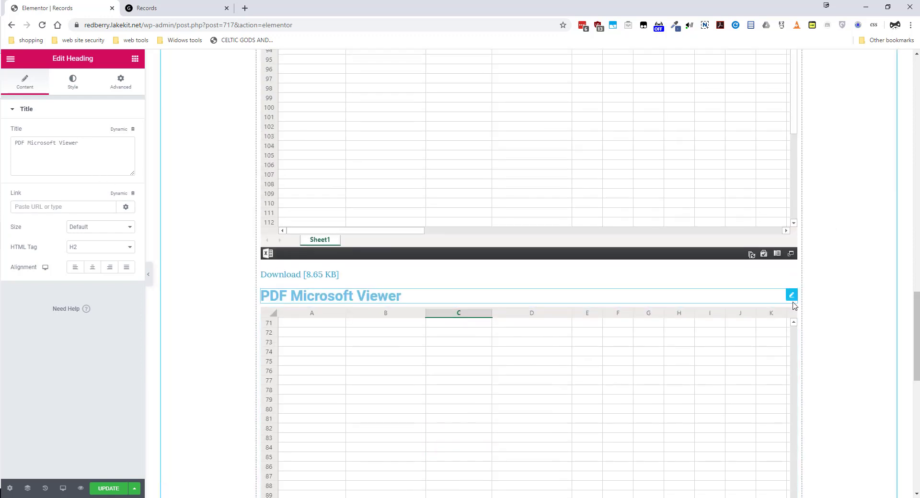
click(791, 296)
triple_click(77, 179)
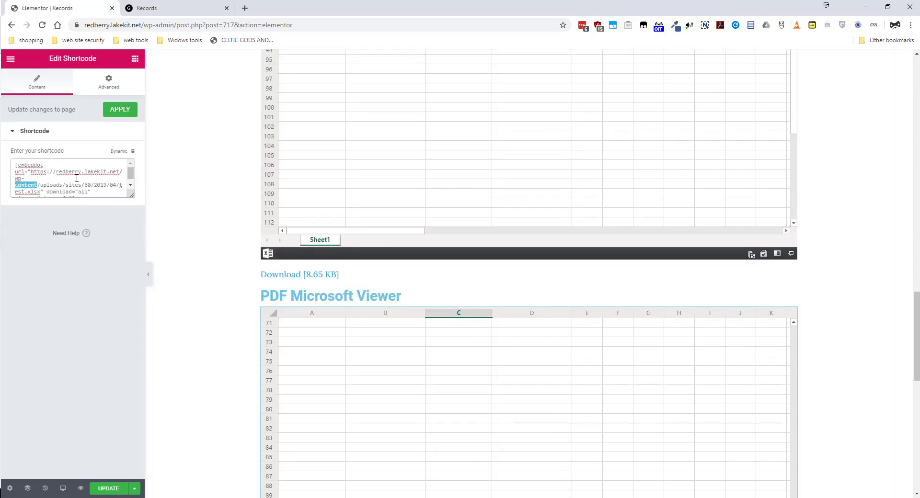
text([embeddoc url="https://redberry.lakekit.net/wp-content/uploads/sites/60/2018/05/Lorem-ipsum-dolor-sit-amet.pdf" download="all"])
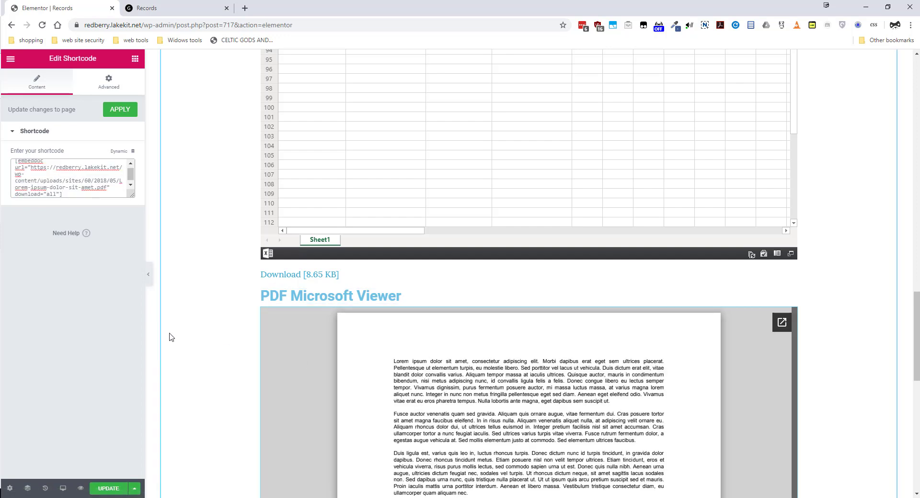
Examine the embedded PDF preview, including its text, page and zoom controls, and the download link beneath it.
scroll(187, 315, down, 2)
scroll(187, 315, down, 7)
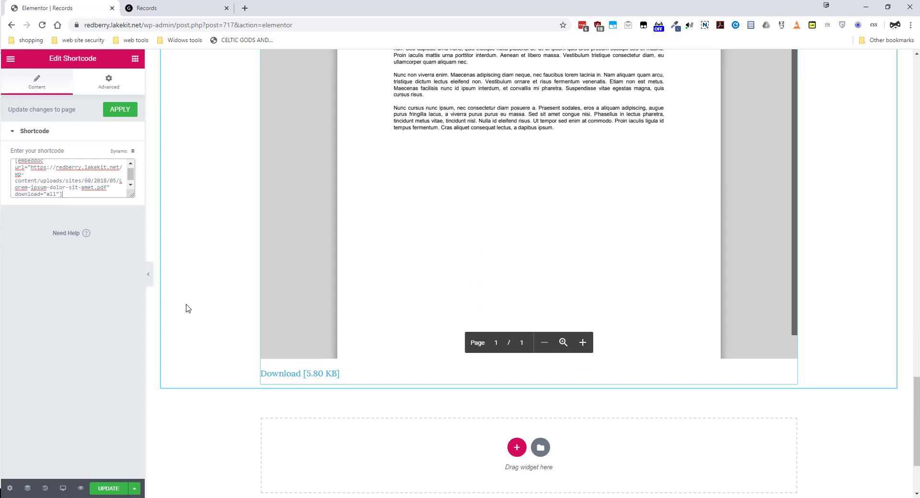
scroll(186, 309, up, 1)
scroll(187, 309, down, 2)
scroll(187, 308, up, 7)
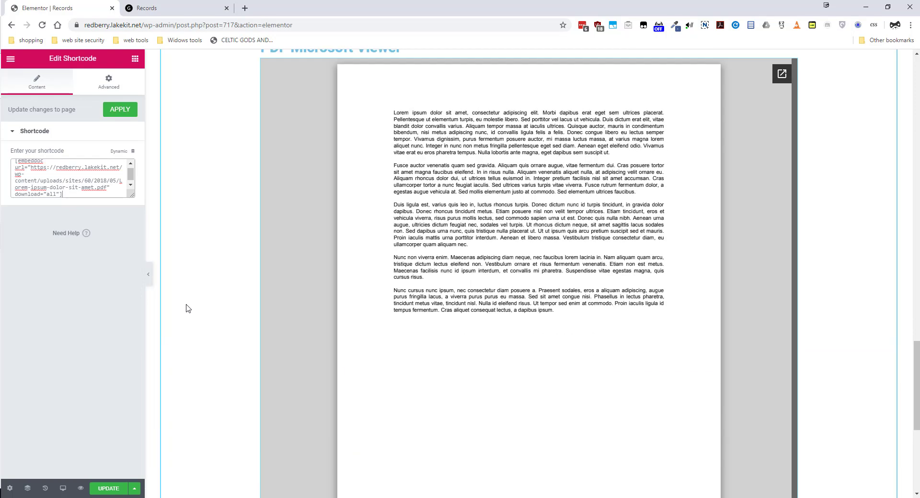
scroll(187, 309, up, 2)
scroll(187, 308, down, 5)
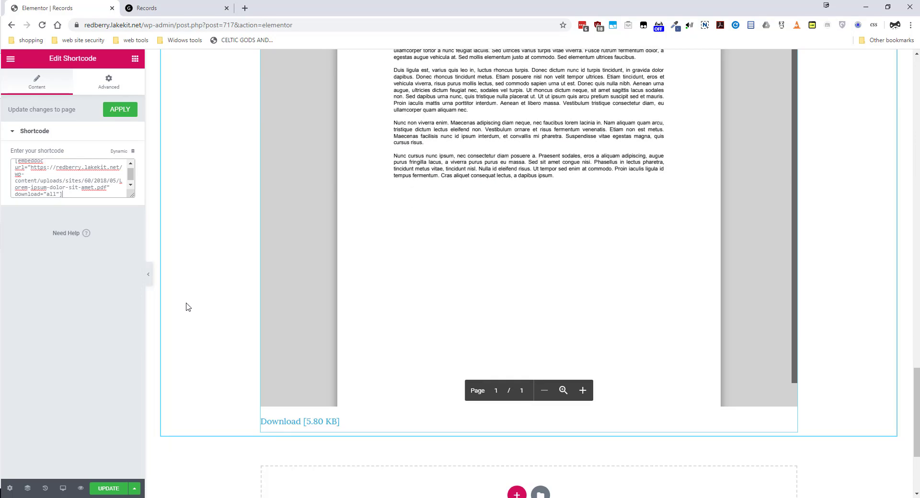
drag(796, 367, 797, 385)
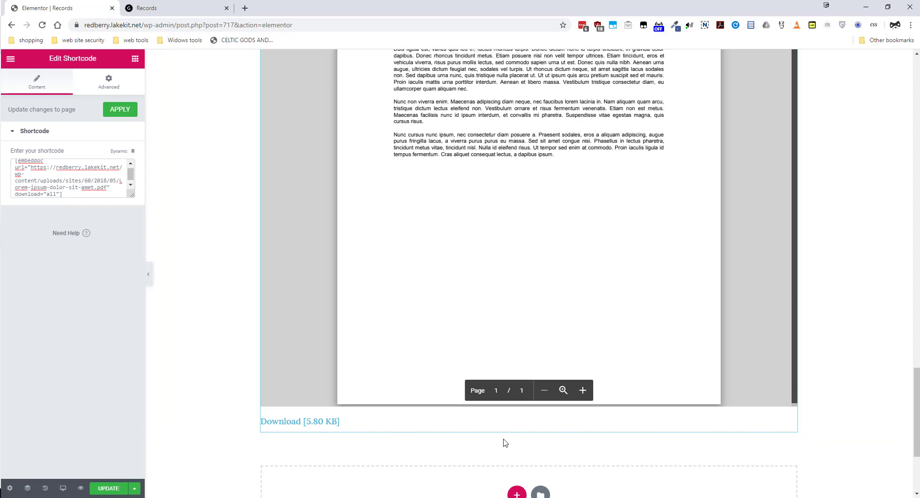
click(562, 391)
click(552, 392)
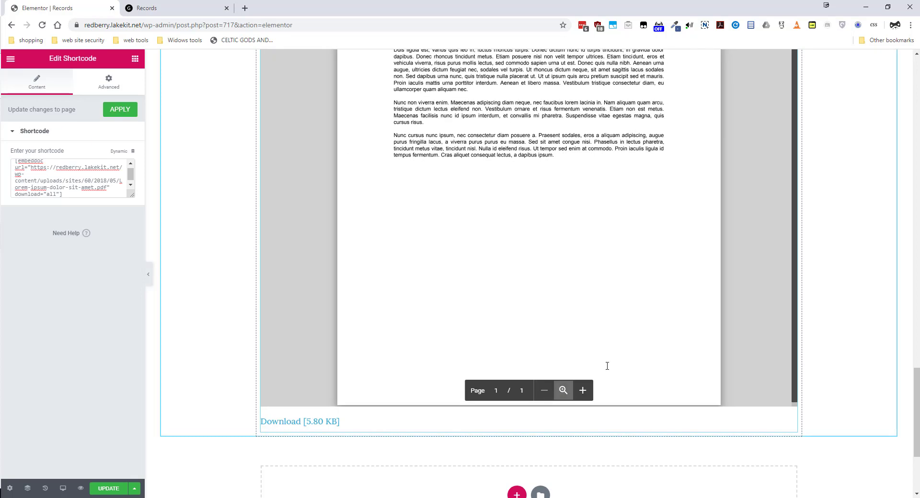
scroll(607, 366, up, 2)
scroll(282, 305, up, 4)
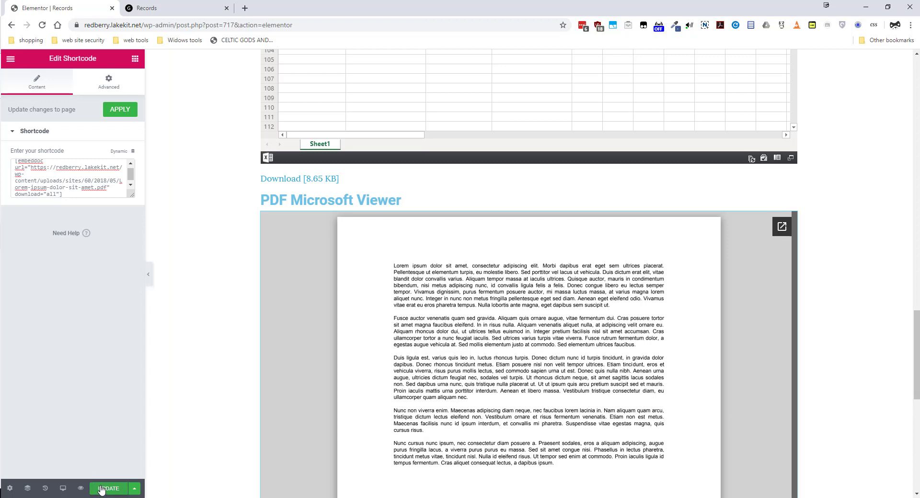
Apply the PDF shortcode change and save the Records page update.
click(118, 111)
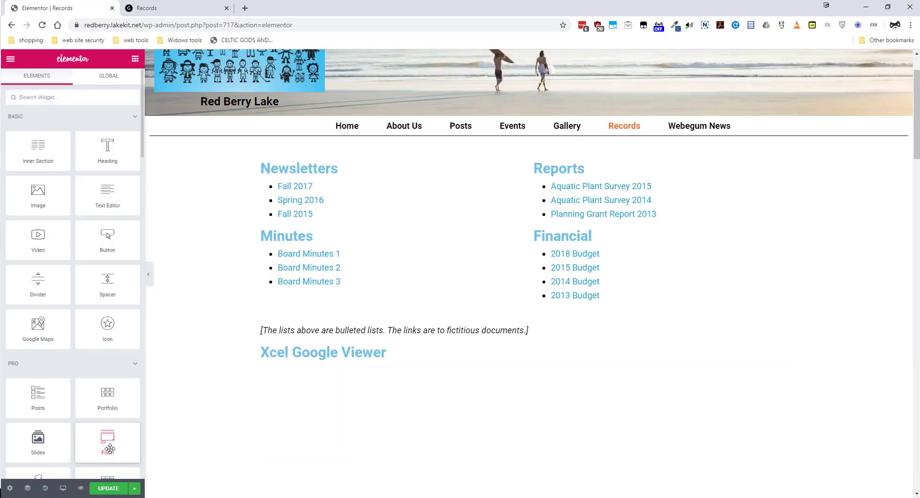
scroll(108, 455, down, 2)
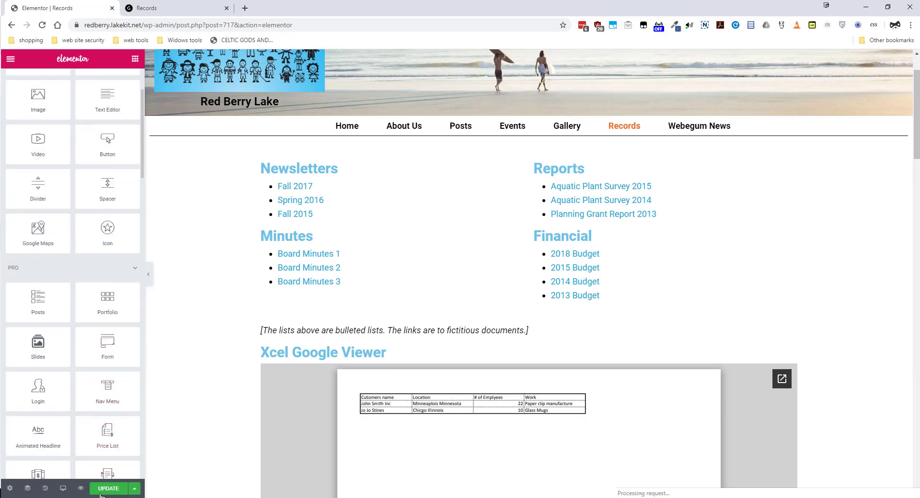
click(106, 489)
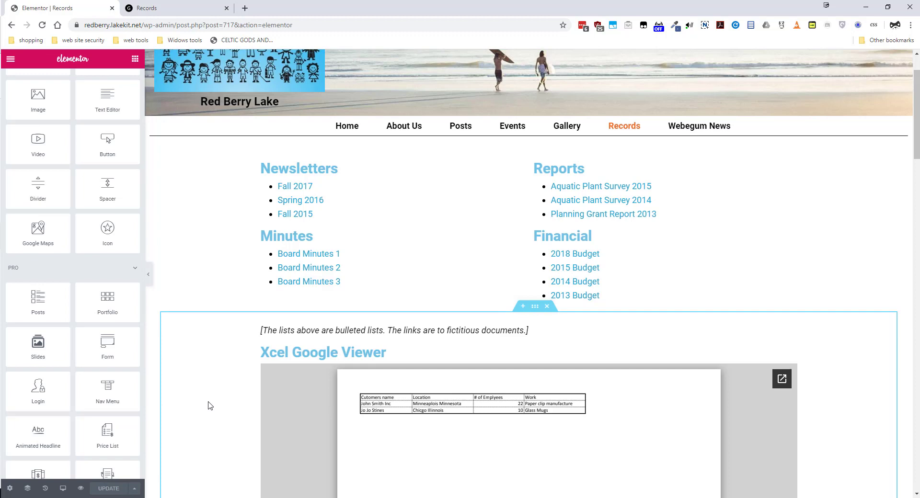
Review the updated Records page from the Google viewer spreadsheet through the Microsoft viewer to the PDF embed and its download link.
scroll(208, 406, down, 15)
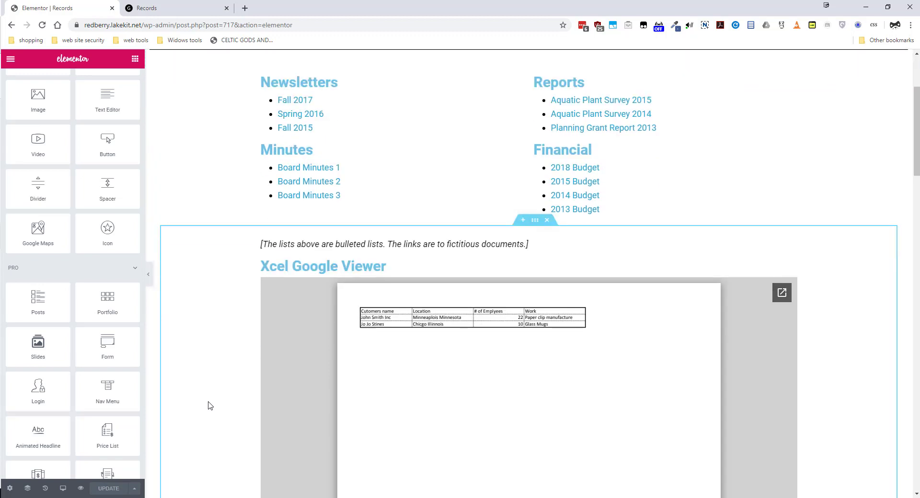
scroll(208, 406, down, 15)
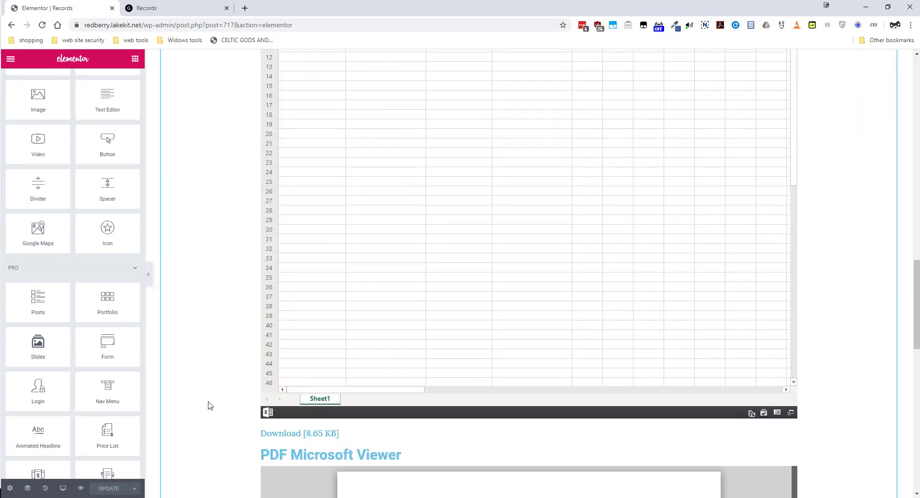
scroll(208, 406, down, 4)
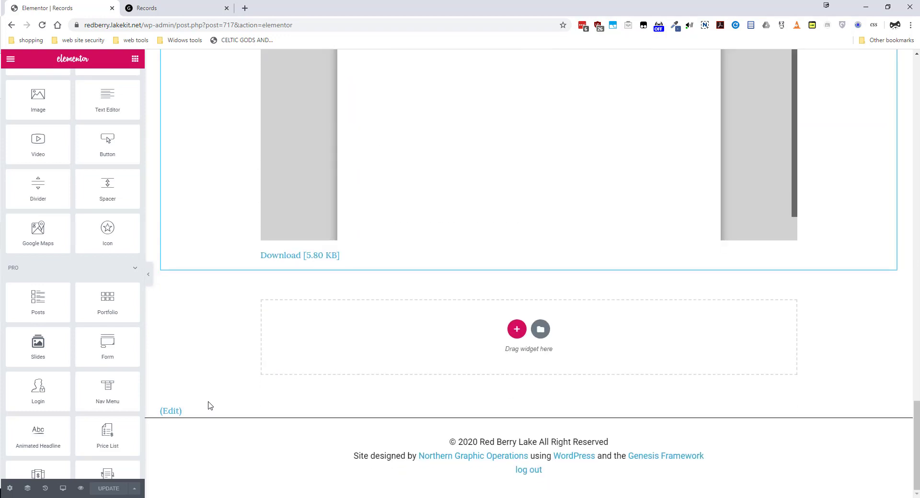
scroll(210, 406, up, 20)
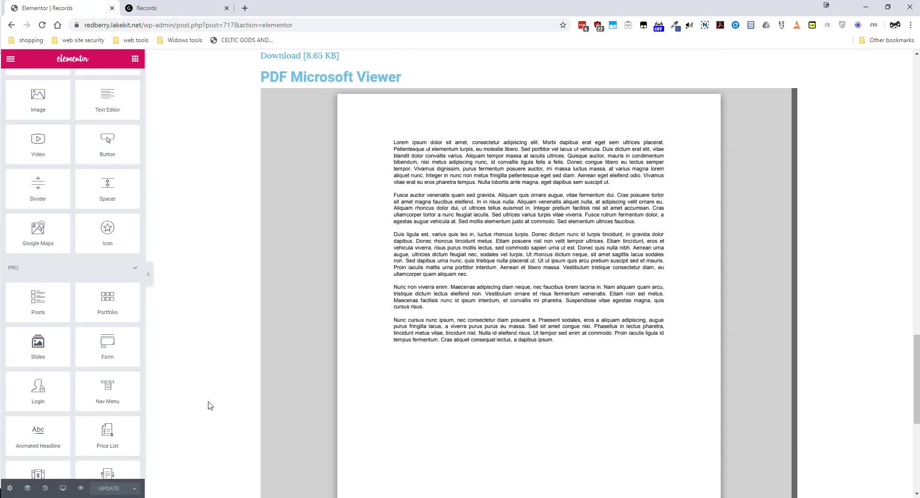
scroll(209, 406, up, 4)
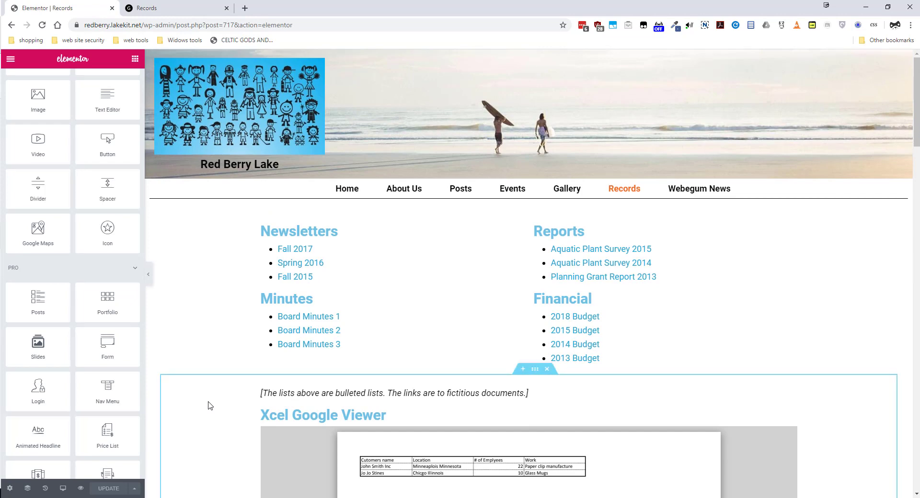
scroll(211, 377, down, 6)
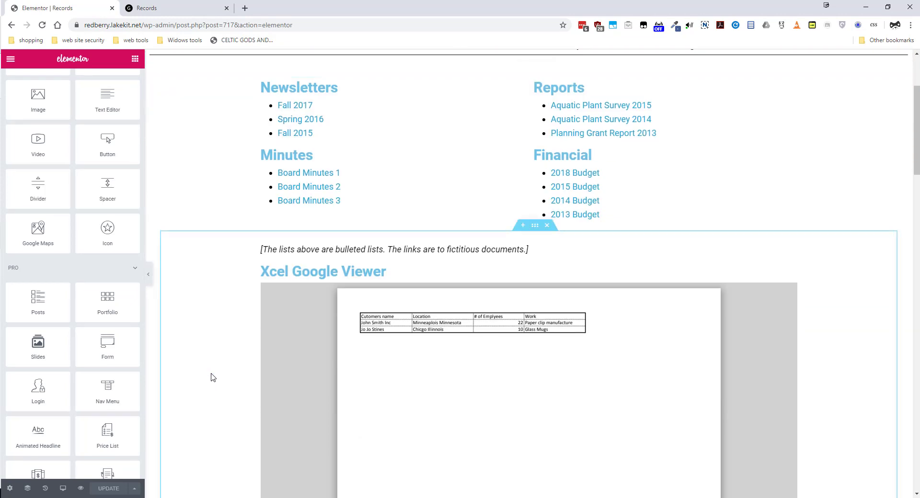
scroll(213, 378, down, 3)
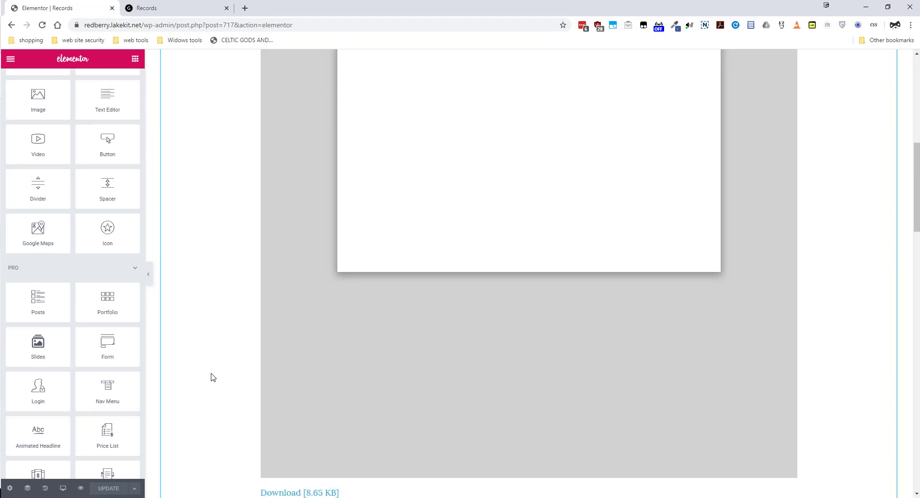